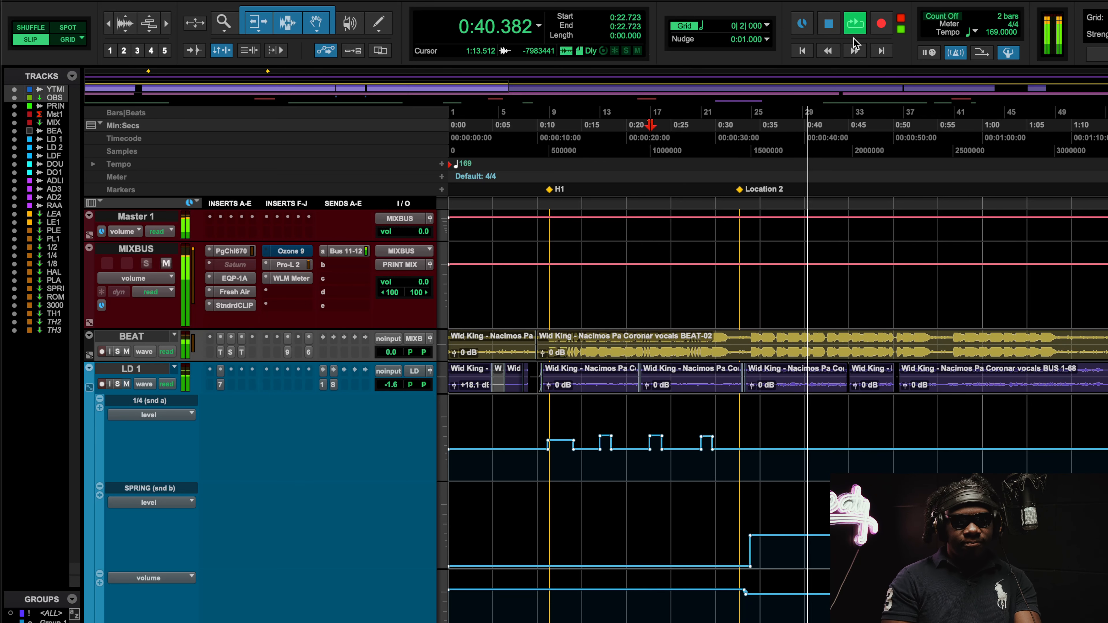
Step: Listen to the mix while looking over the lead and ad-lib tracks across the whole song, and stop playback
key(r)
key(r)
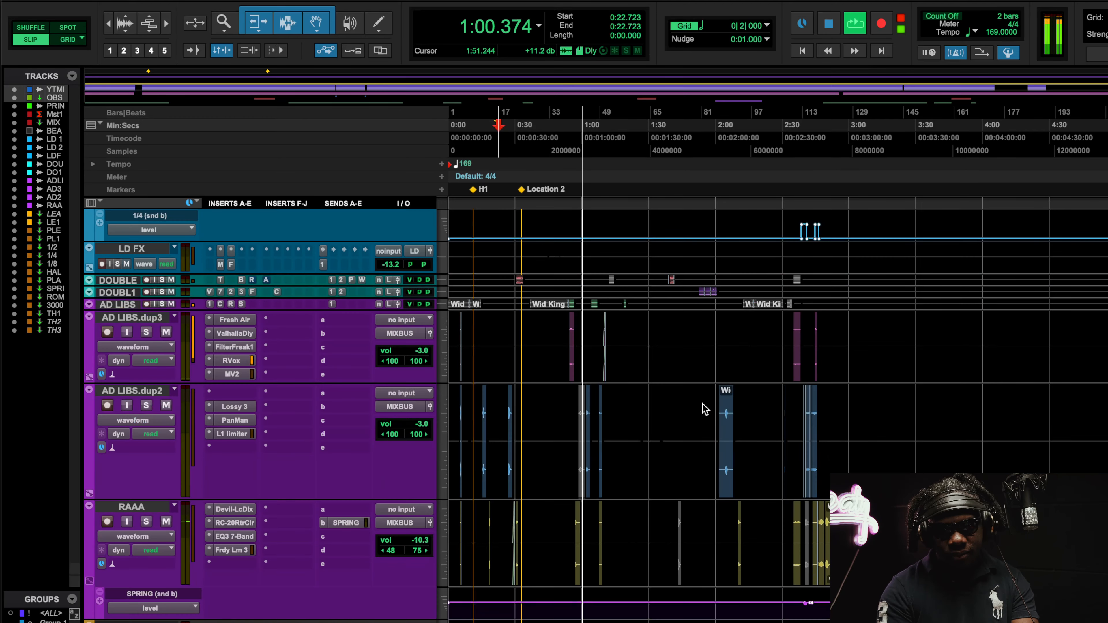
scroll(705, 408, down, 5)
scroll(705, 408, up, 10)
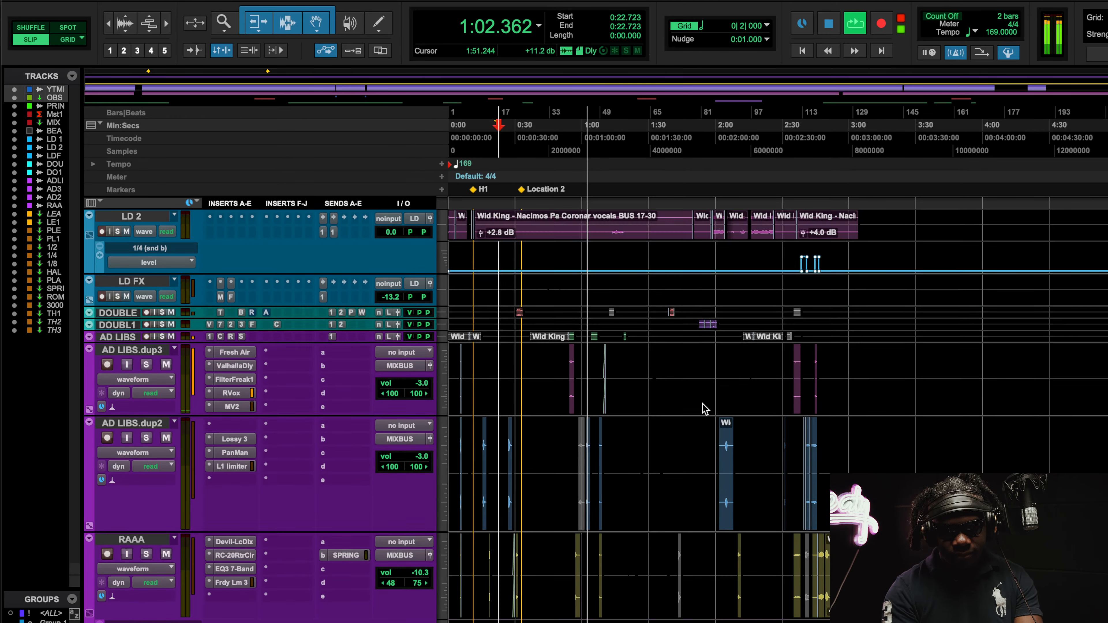
key(space)
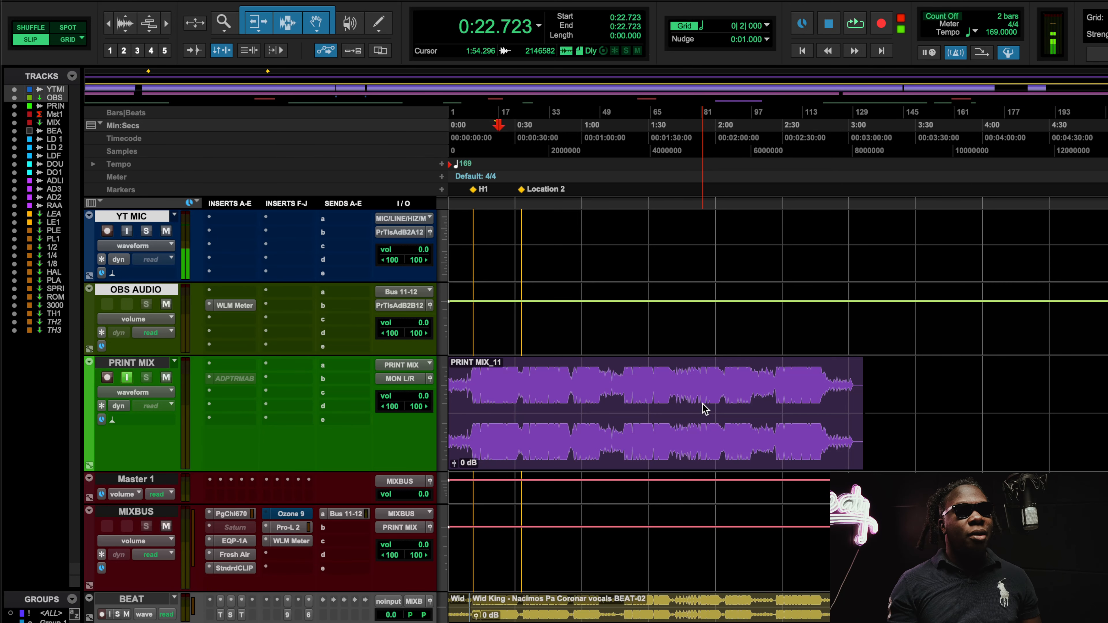
Step: Examine the tracks and their insert chains from the mix bus and lead vocals to the LEAD.dup1 and parallel compression buses
scroll(704, 406, down, 6)
key(r)
key(t)
key(t)
key(t)
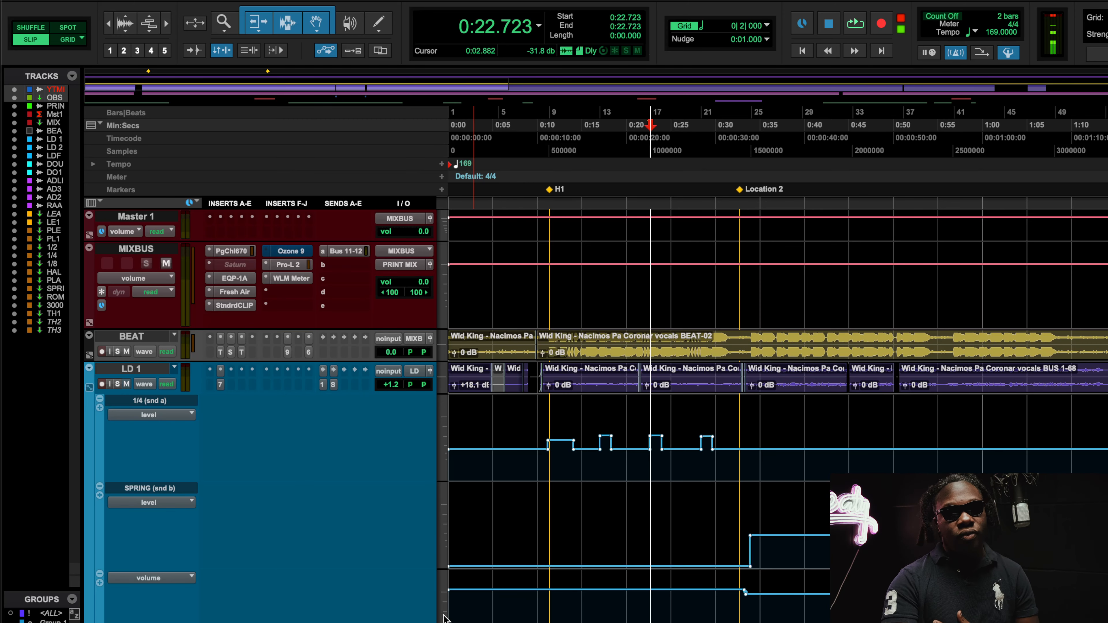
scroll(482, 500, down, 10)
scroll(482, 506, down, 5)
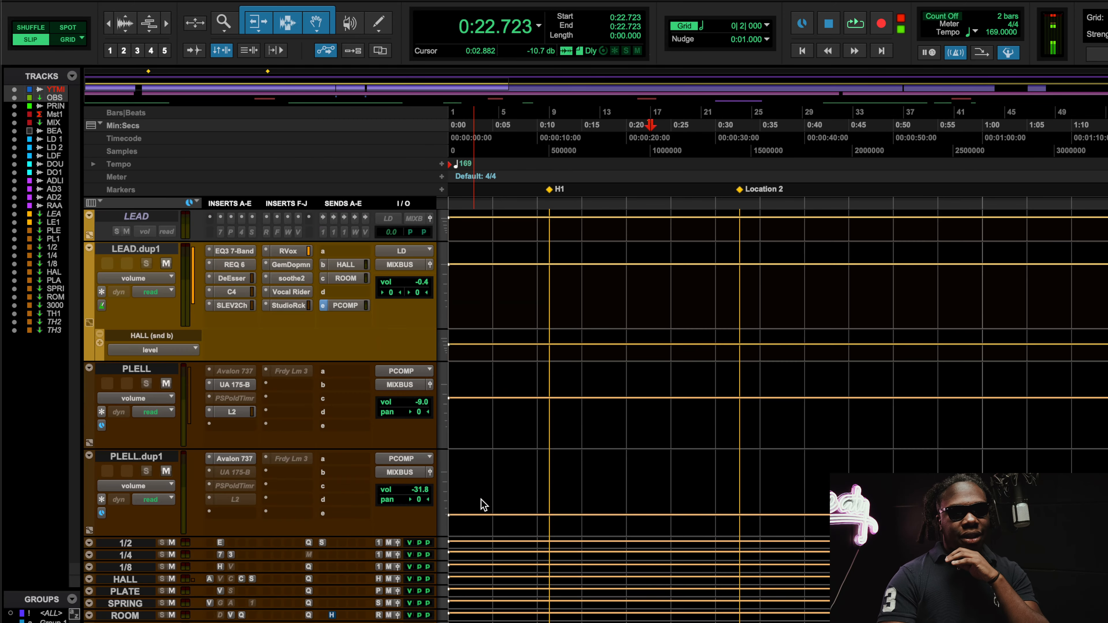
scroll(482, 506, up, 7)
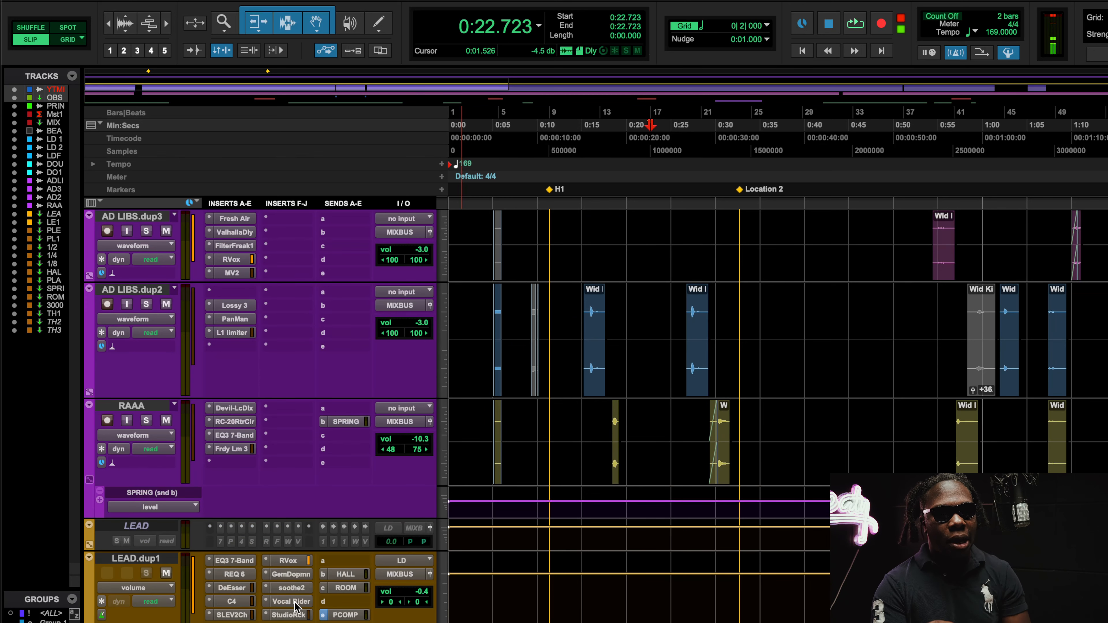
Step: Inspect the StudioRack insert on LEAD.dup1 and review the send and volume automation on LD 1
click(294, 615)
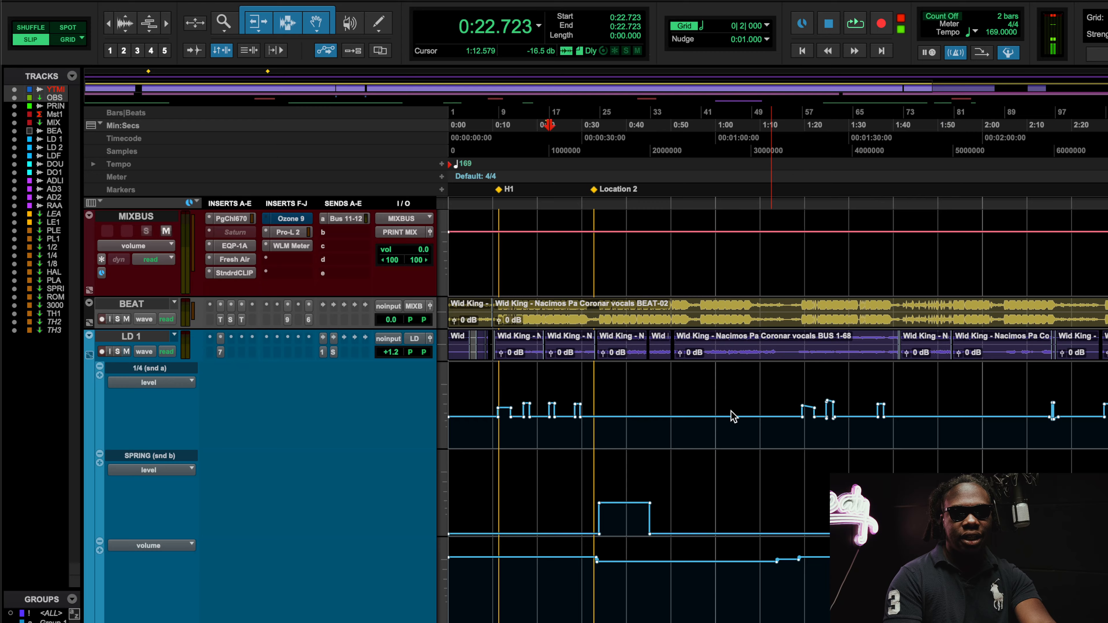
scroll(731, 425, down, 5)
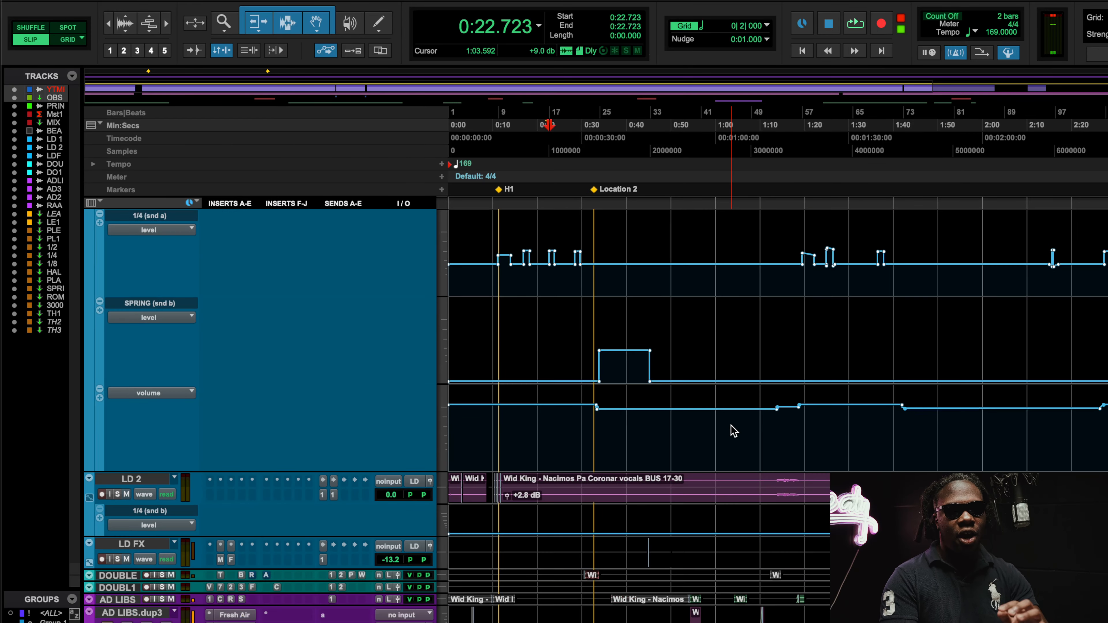
scroll(730, 425, down, 5)
scroll(732, 428, up, 10)
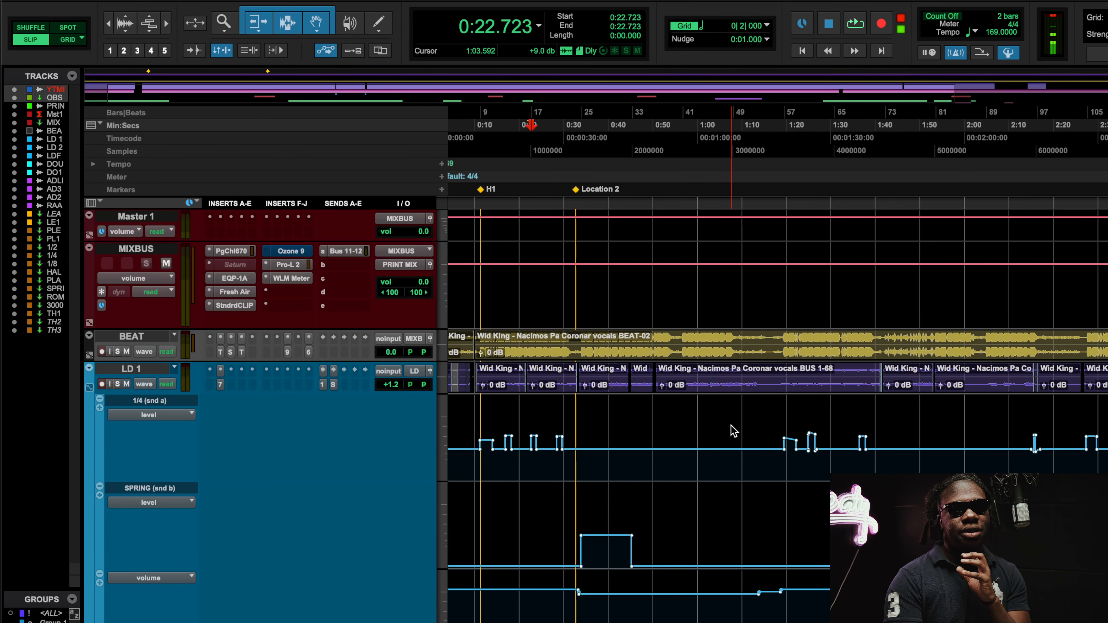
scroll(733, 431, down, 10)
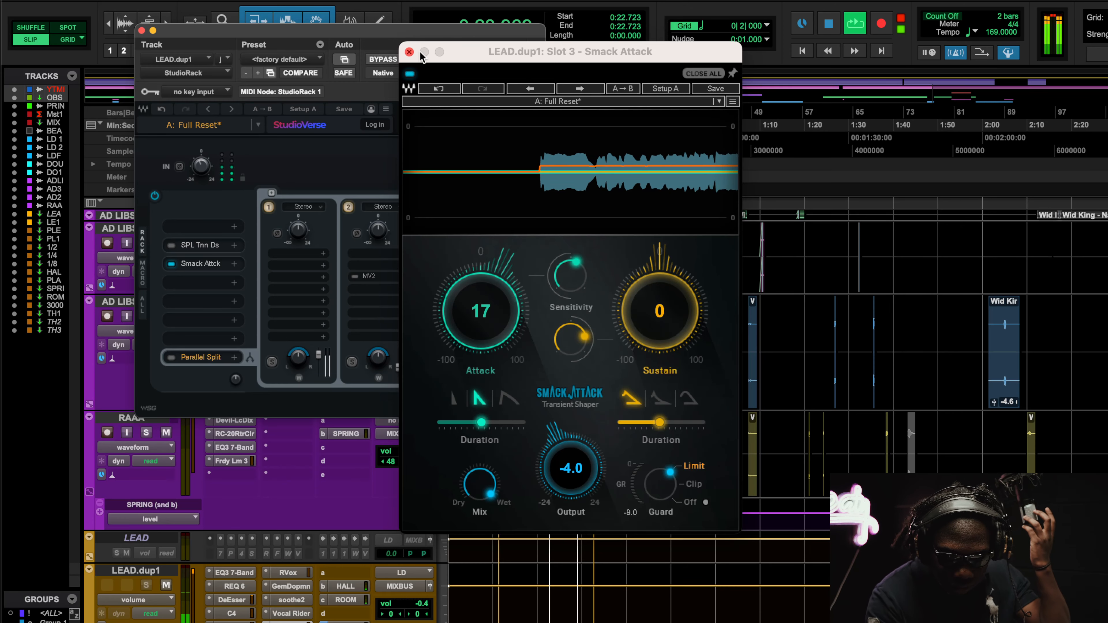
Step: Open the Smack Attack transient shaper from the StudioRack chain on LEAD.dup1
scroll(862, 426, up, 10)
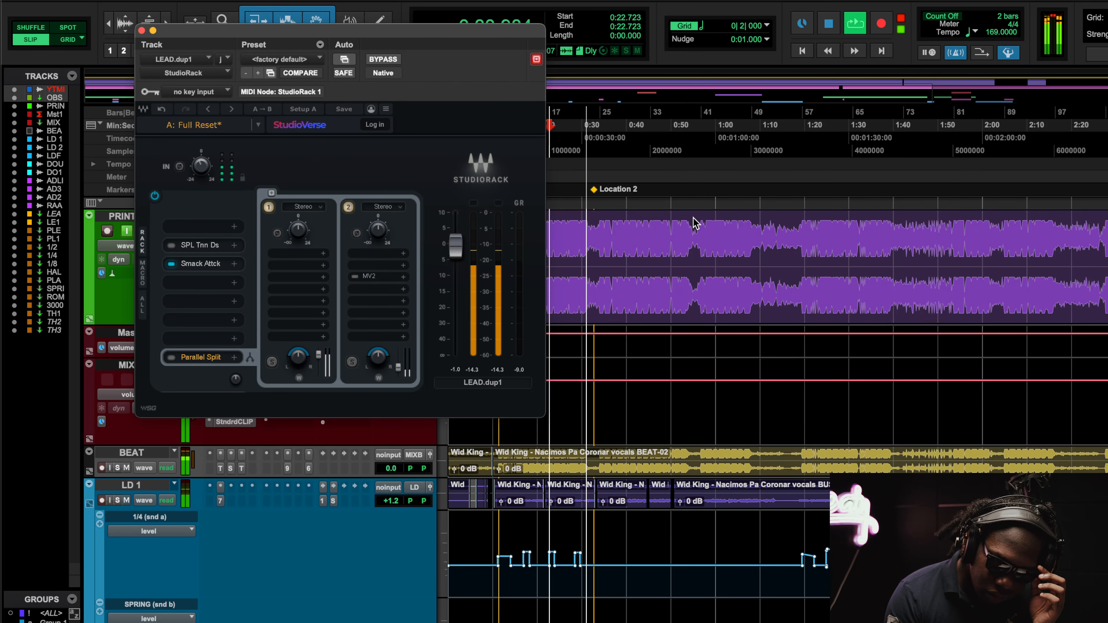
scroll(688, 278, down, 5)
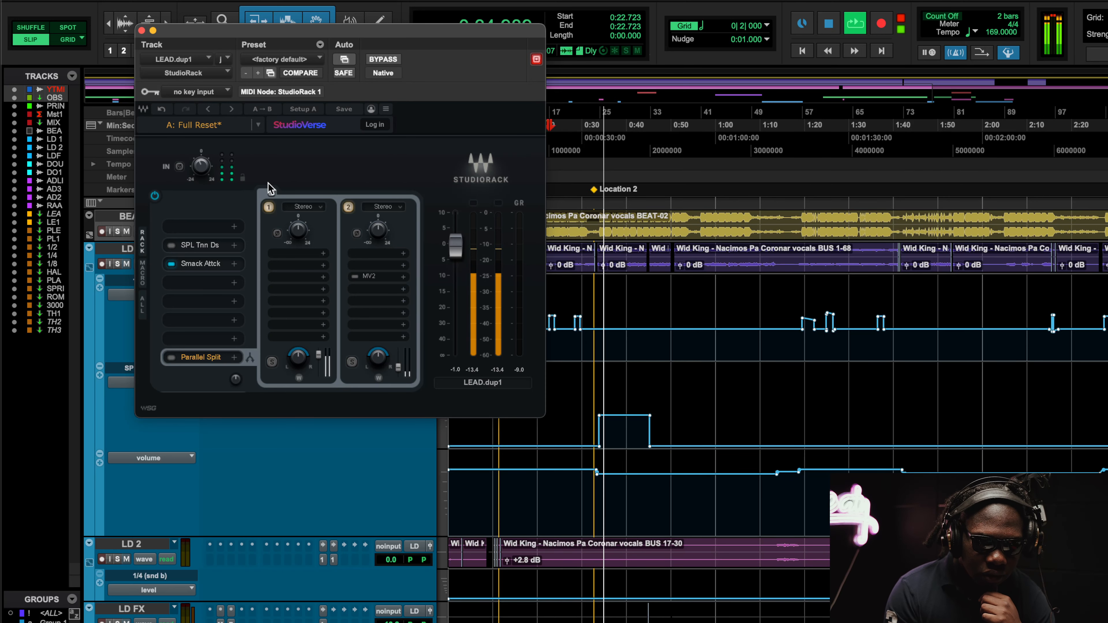
click(209, 267)
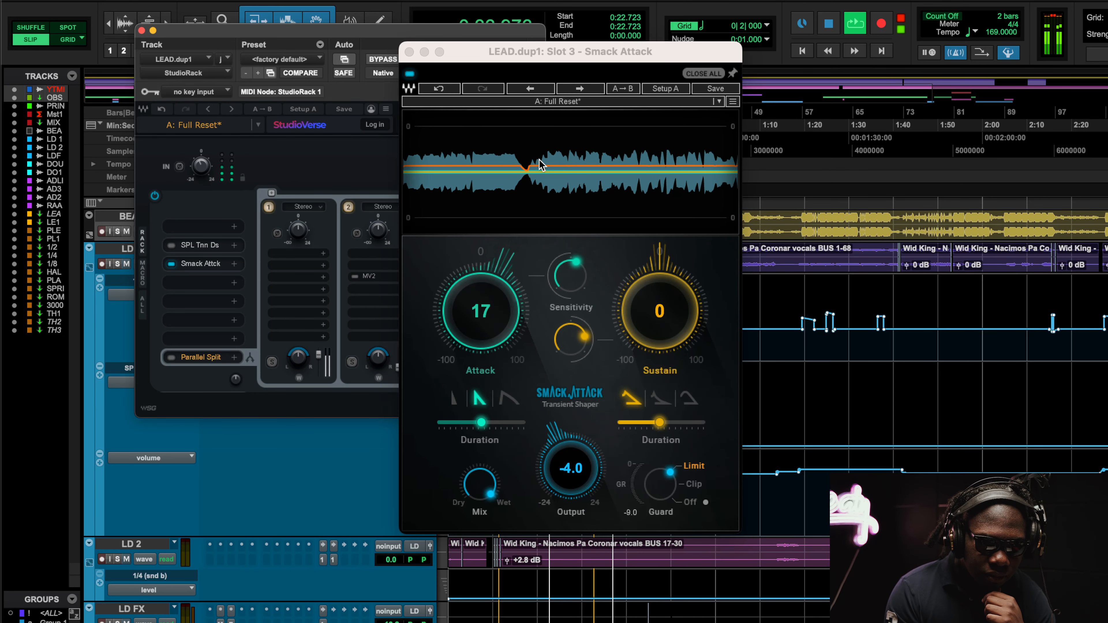
Step: Set Smack Attack's Attack to 42 and lower its Mix to 43, comparing the vocal with the plug-in bypassed
drag(481, 311, 480, 289)
drag(480, 484, 480, 535)
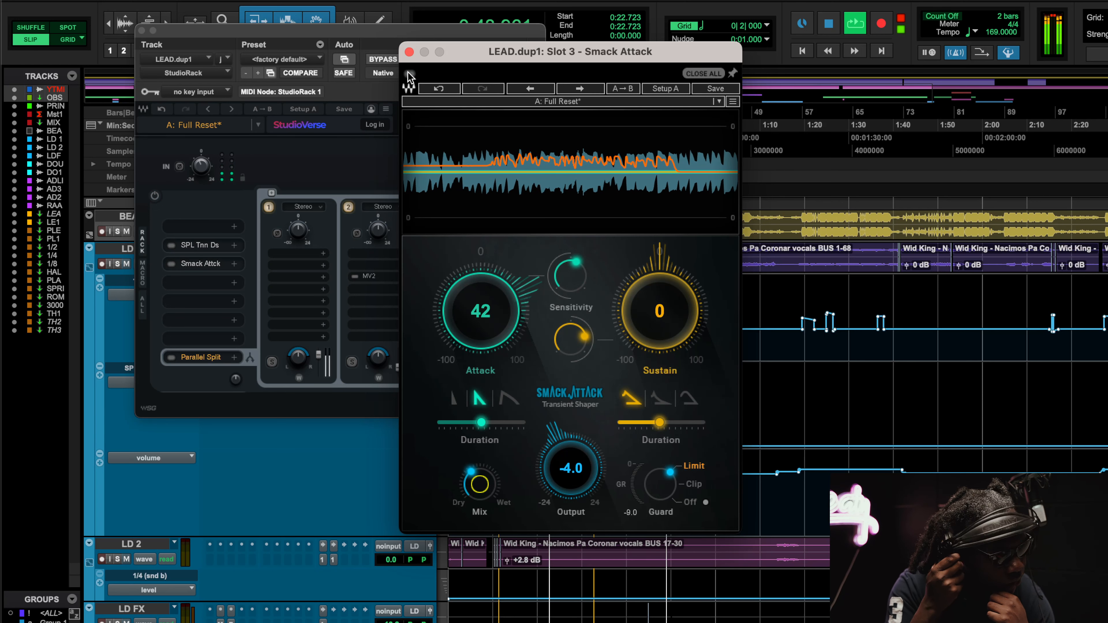
click(409, 74)
click(410, 74)
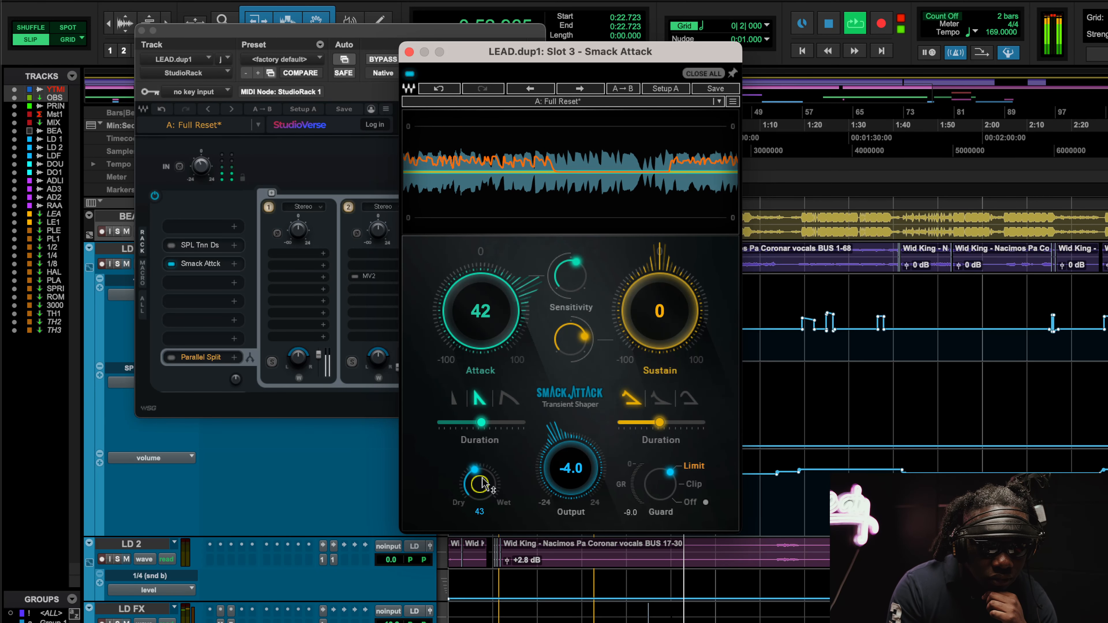
Step: Set Smack Attack's Attack to 20 and its Mix slightly above halfway, compare against bypass, and stop playback
drag(480, 311, 481, 330)
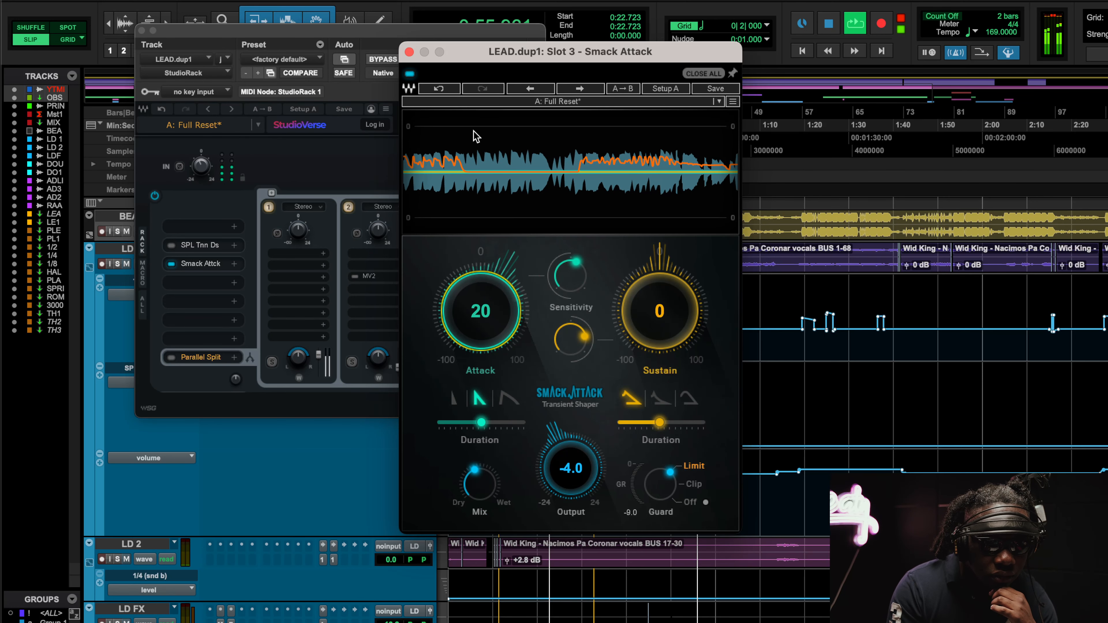
click(410, 75)
click(410, 75)
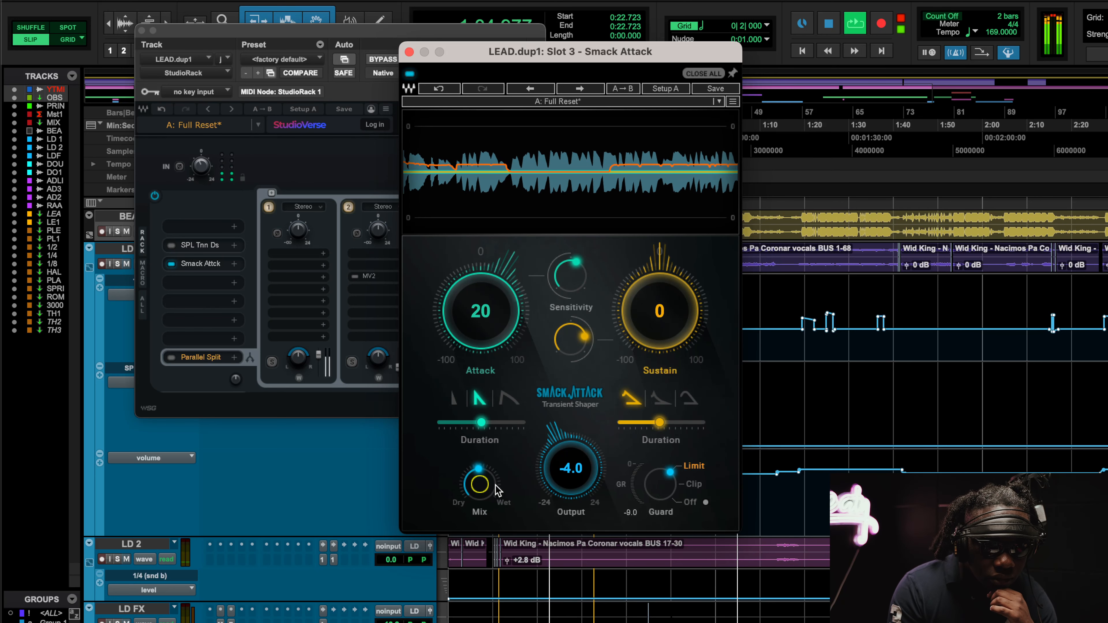
drag(496, 485, 496, 477)
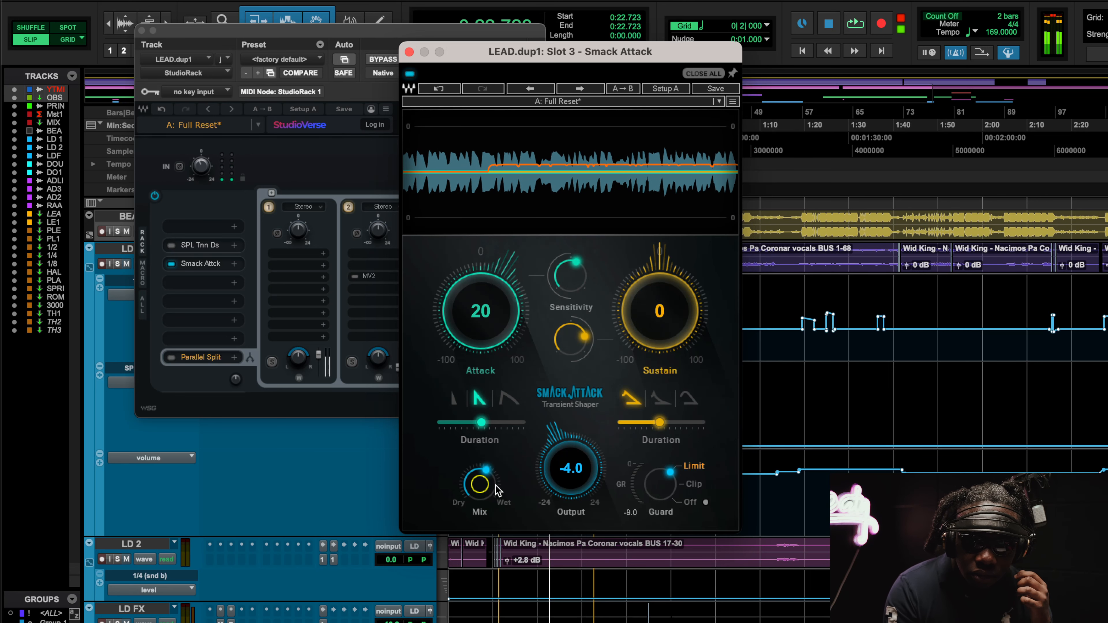
key(space)
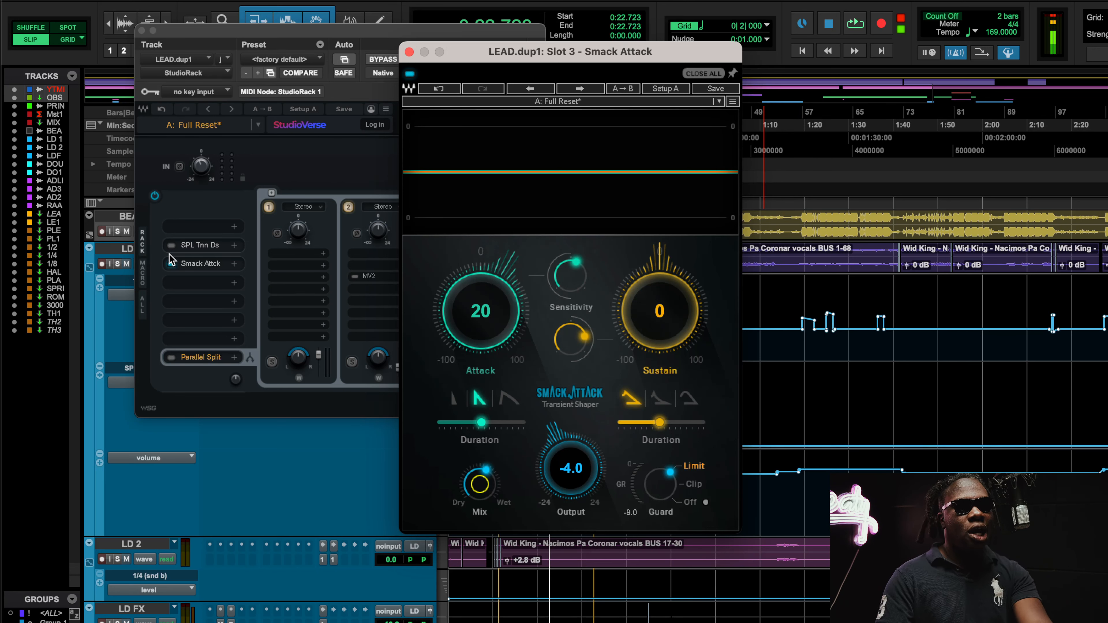
Step: Turn off Smack Attack in StudioRack, and enable and open the SPL Transient Designer Plus
click(173, 267)
click(196, 246)
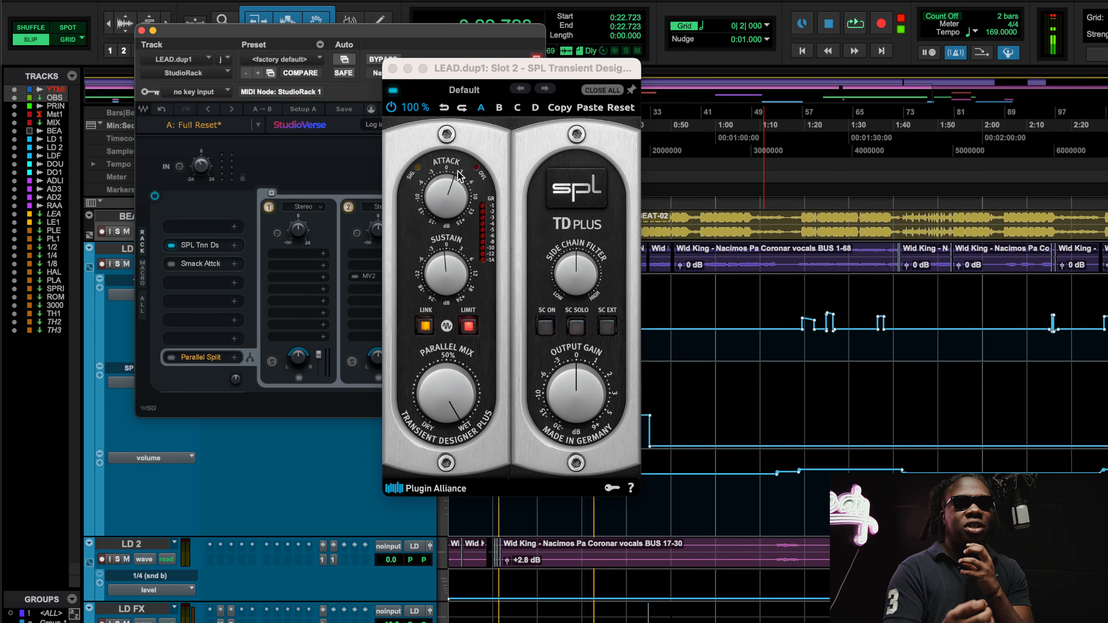
Step: Play the song and relocate playback to 1:44.291 to audition the Transient Designer on the vocal
key(space)
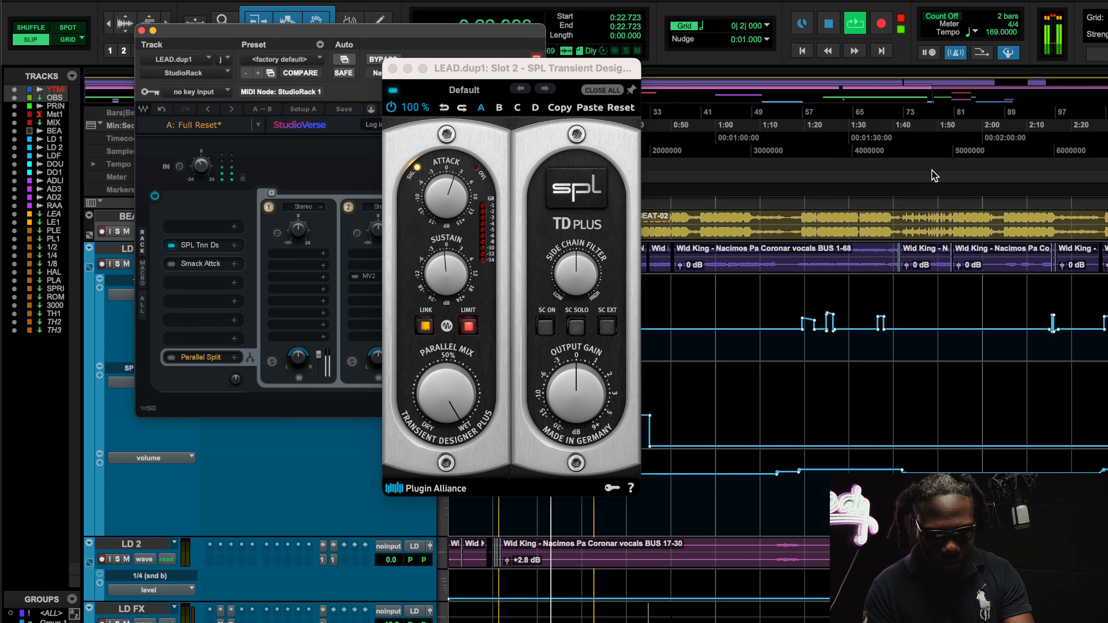
click(976, 128)
key(r)
key(t)
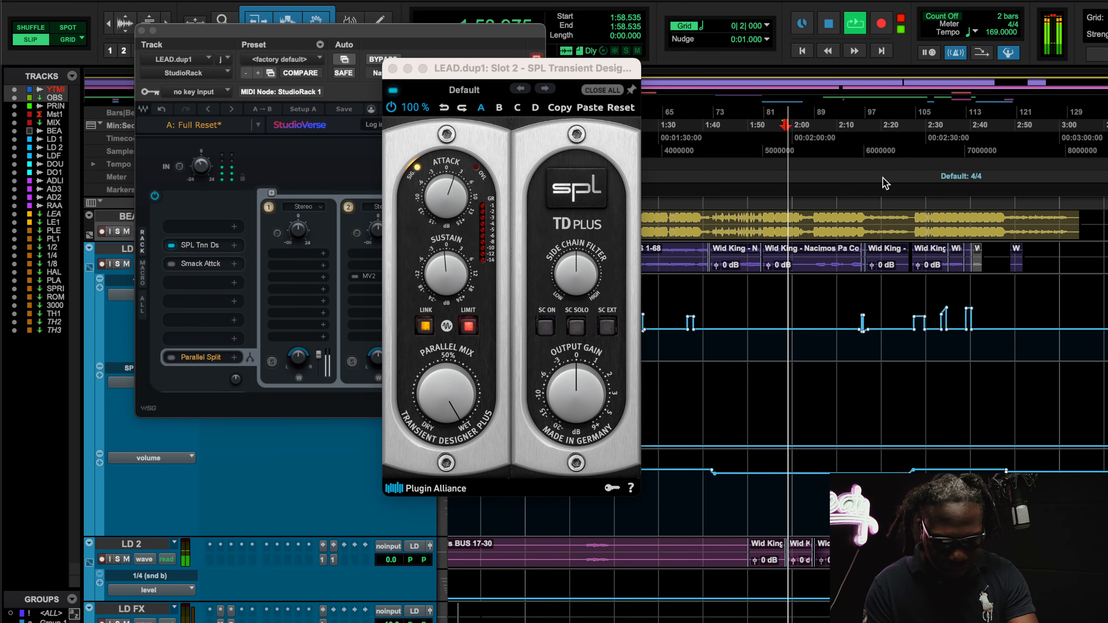
key(t)
scroll(833, 351, down, 5)
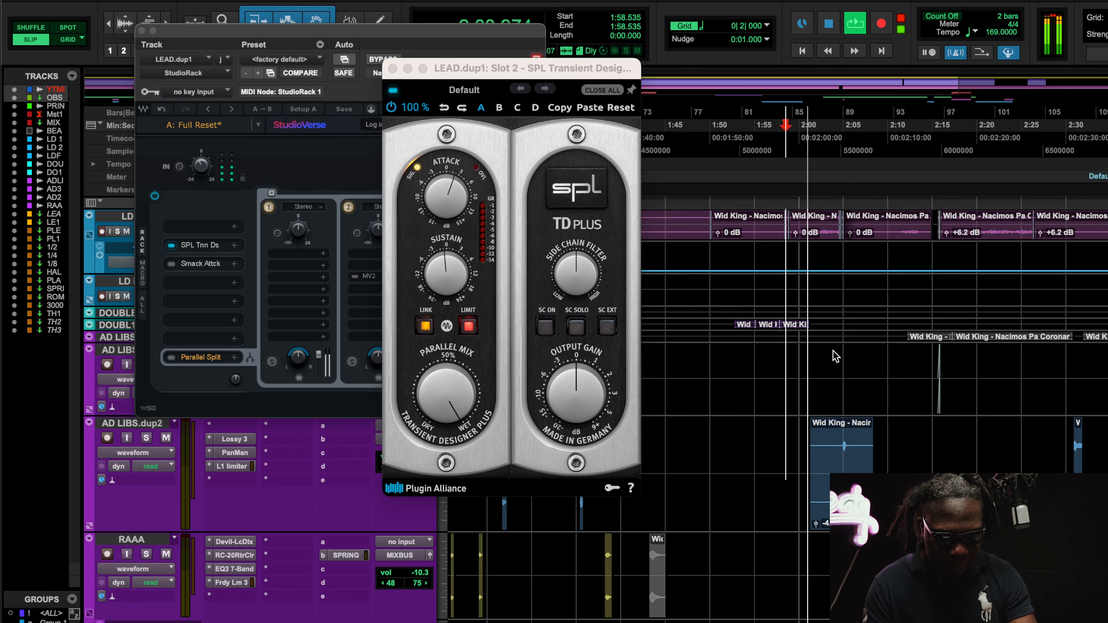
key(r)
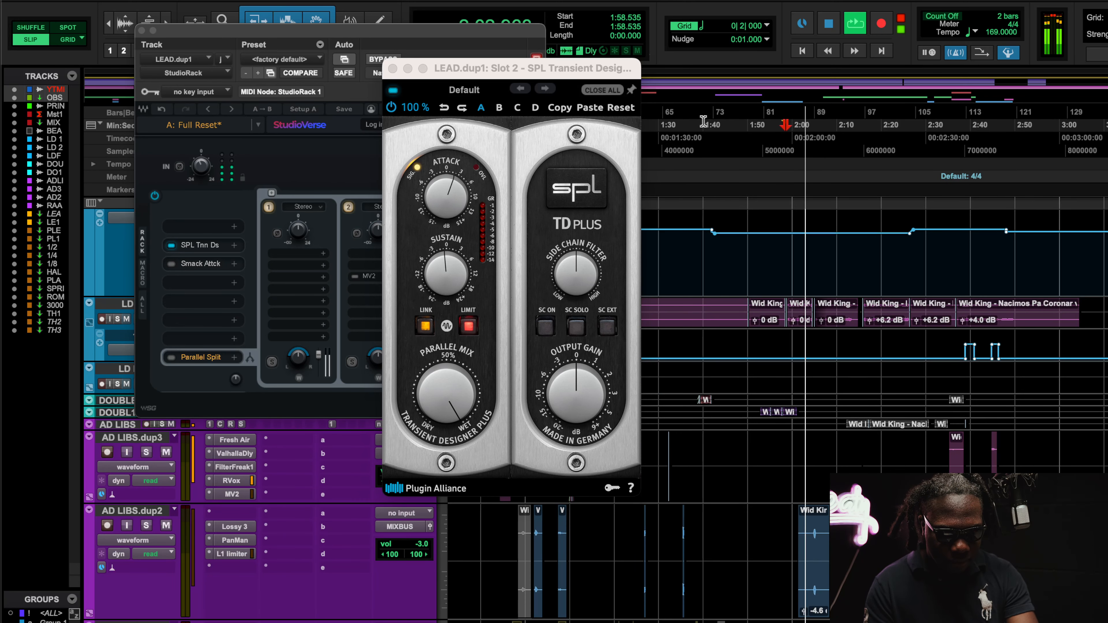
click(722, 138)
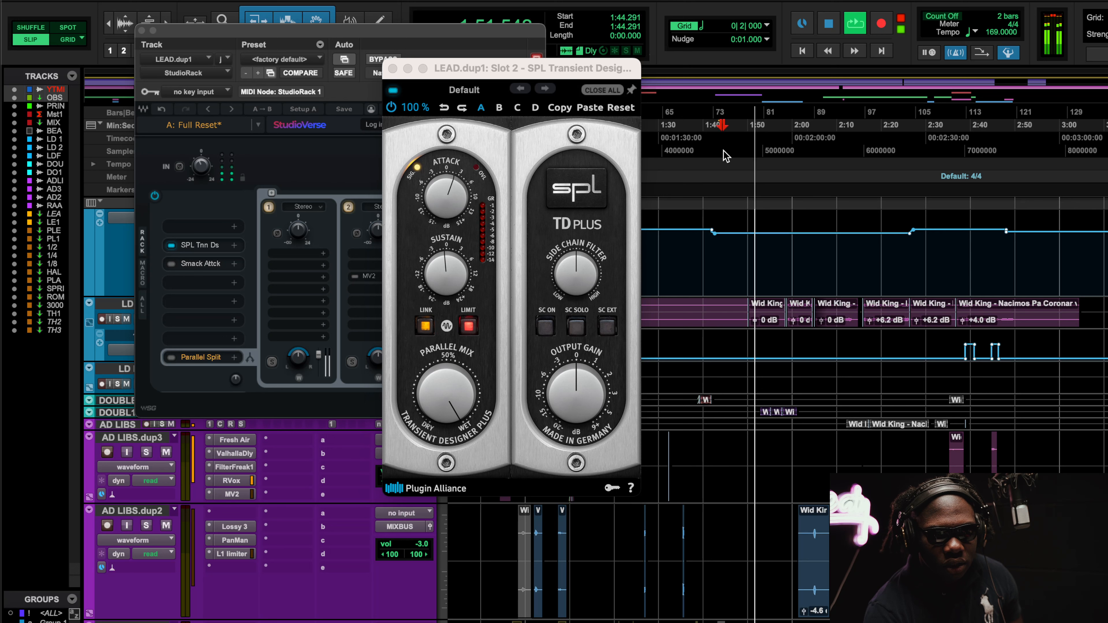
Step: Lower the SPL Transient Designer's output gain slightly below 0 dB, compare the vocal with it bypassed and enabled, and stop playback
click(393, 91)
key(space)
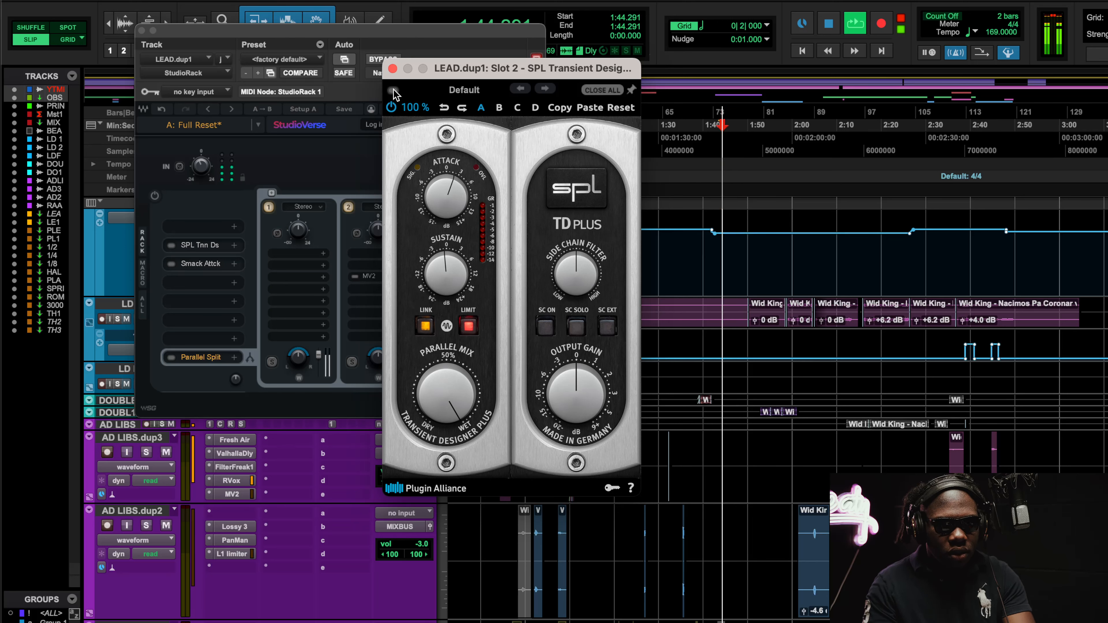
click(393, 90)
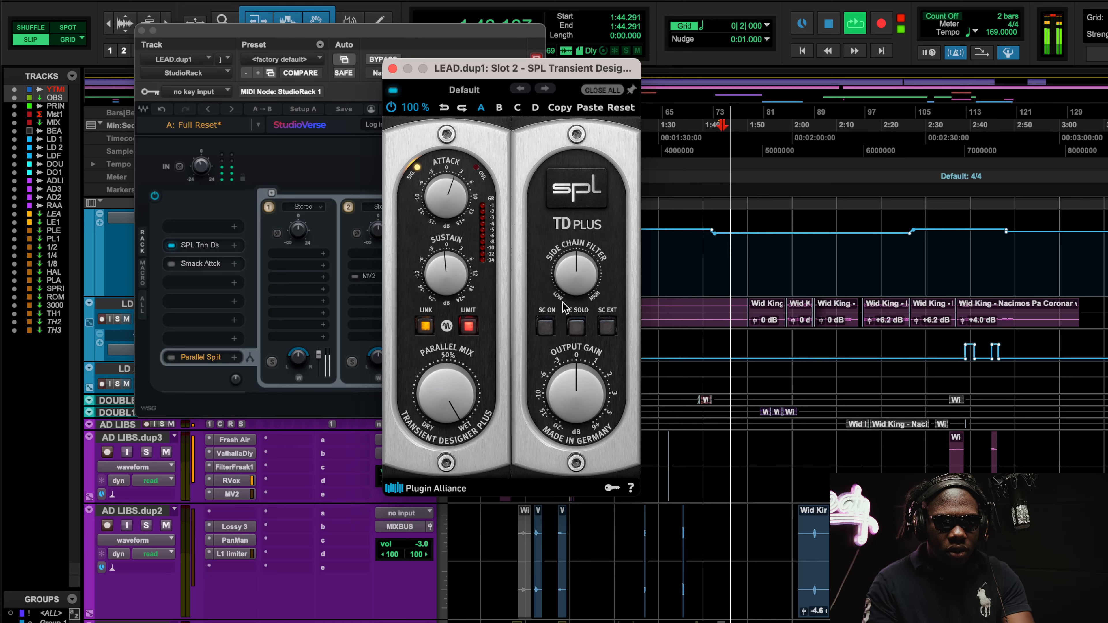
drag(594, 408, 573, 392)
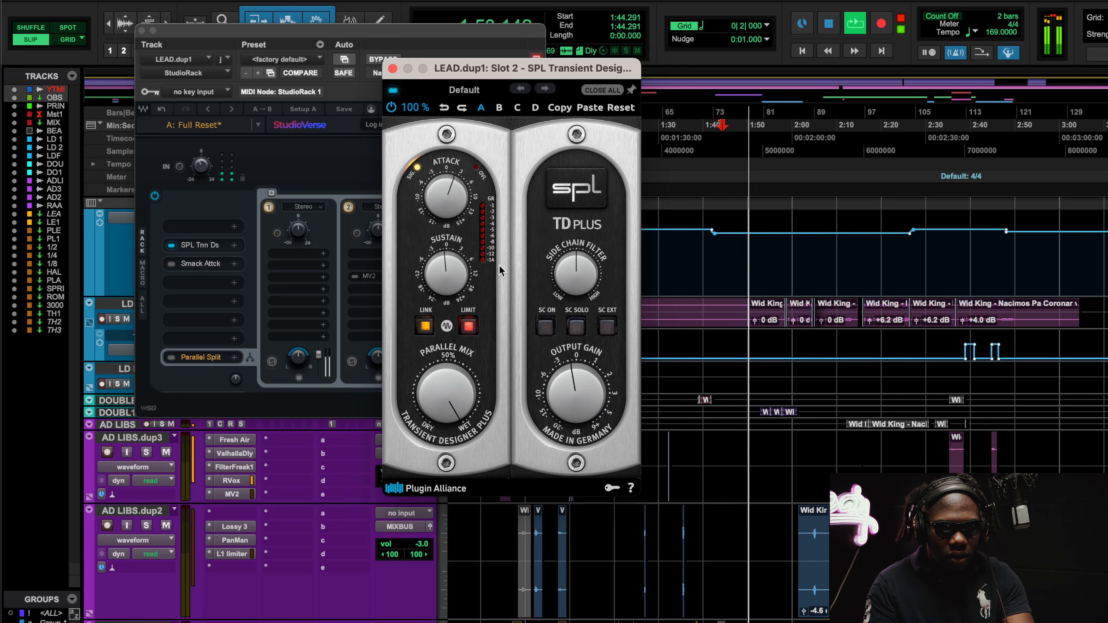
click(393, 90)
click(393, 90)
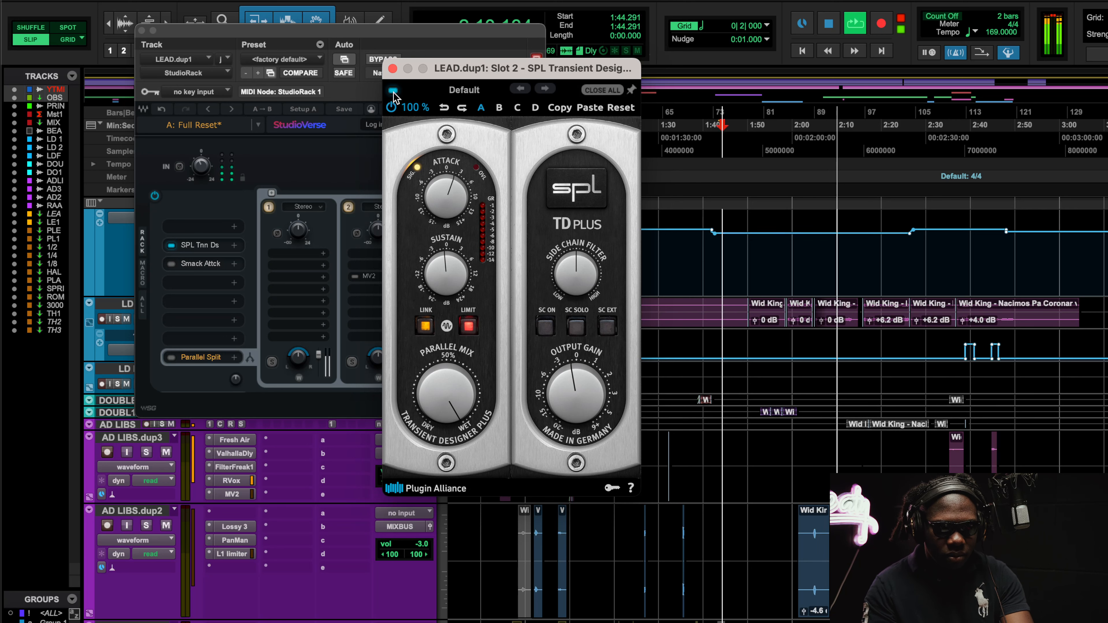
key(space)
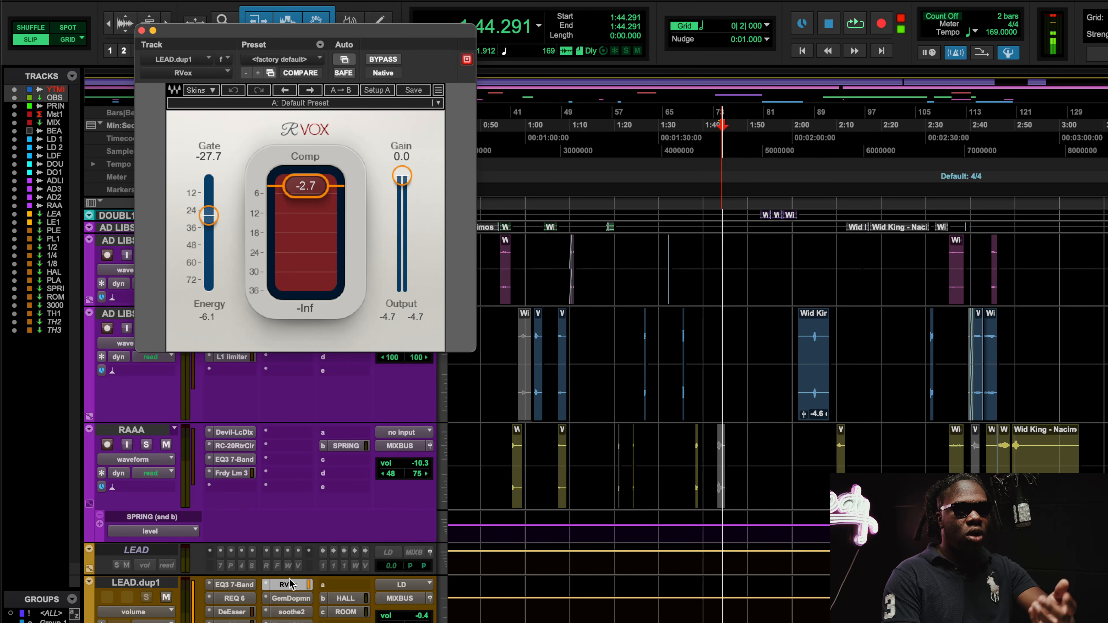
Step: Review the RVox, DeEsser and SSL EV2 Channel inserts on LEAD.dup1, and reopen its StudioRack
key(super+w)
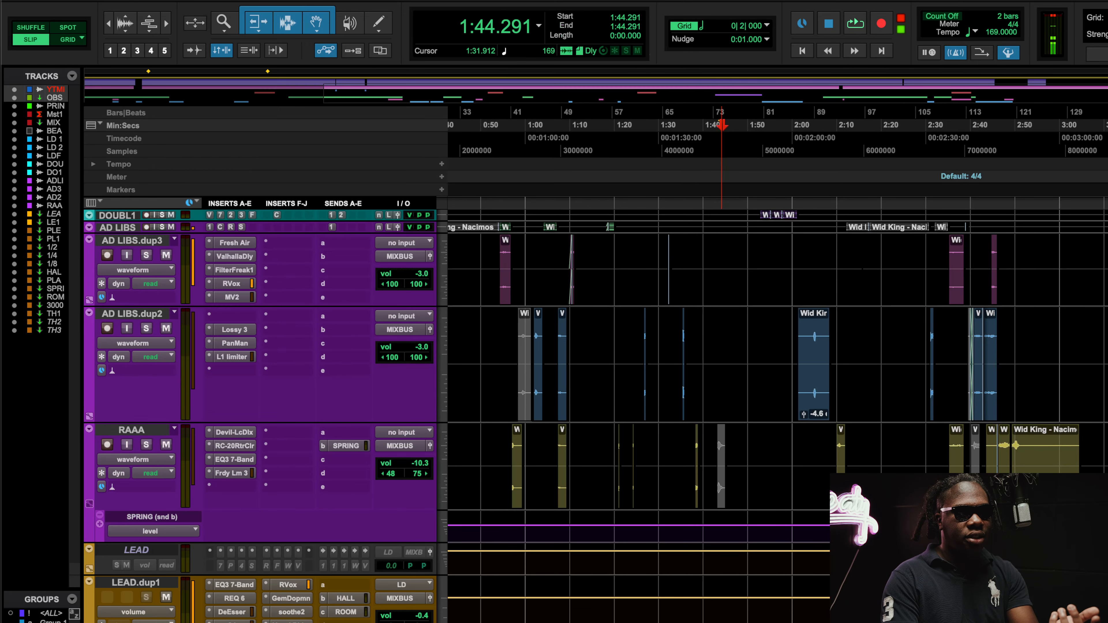
click(238, 610)
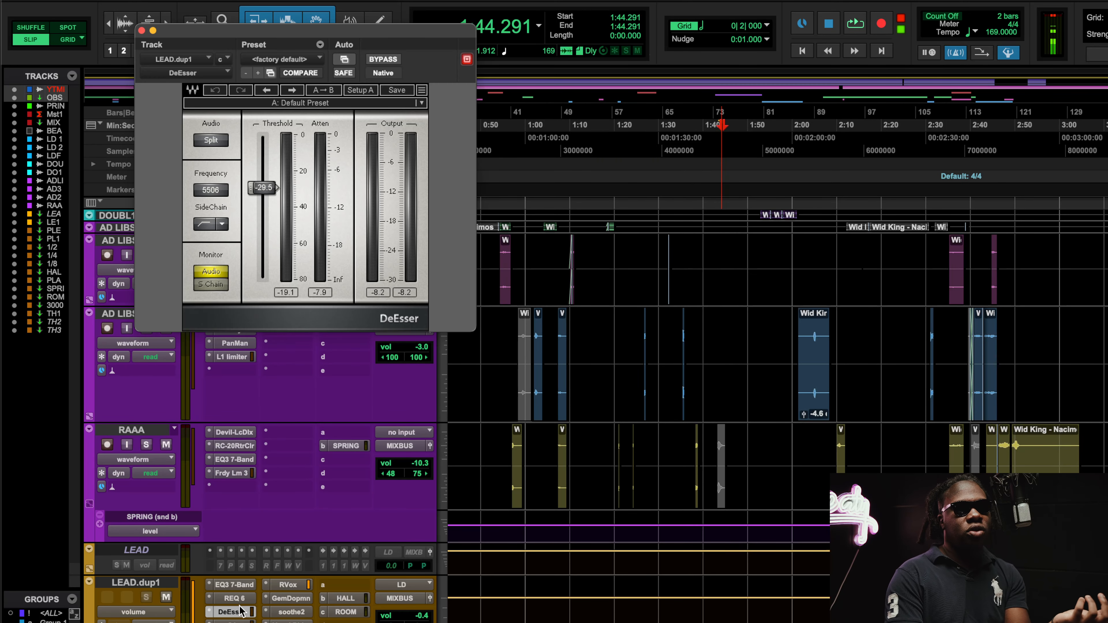
click(238, 610)
click(235, 622)
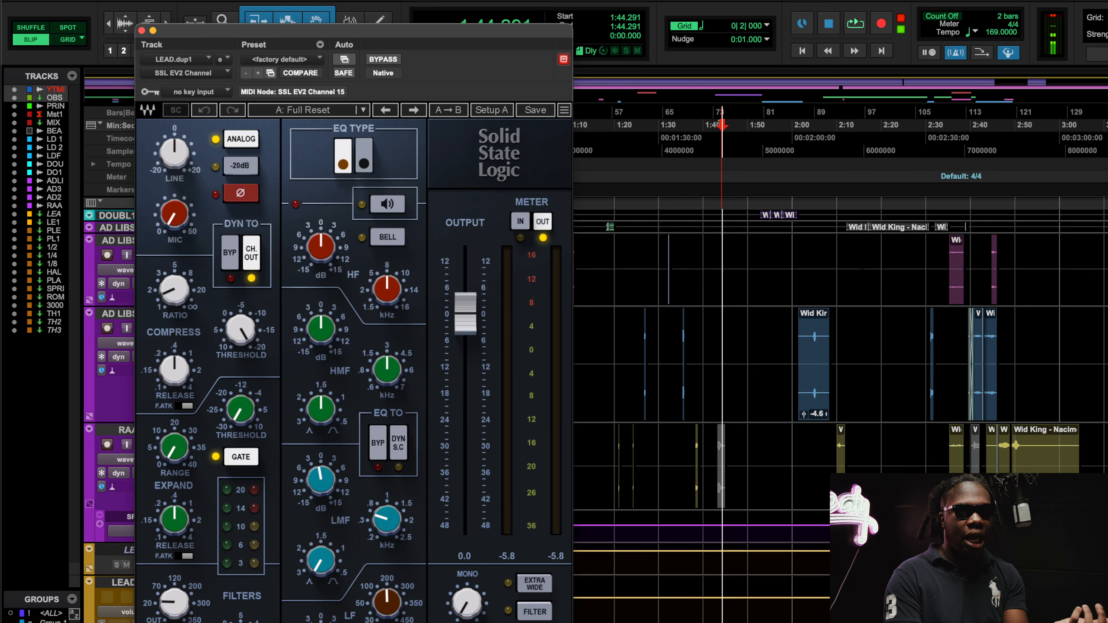
click(142, 31)
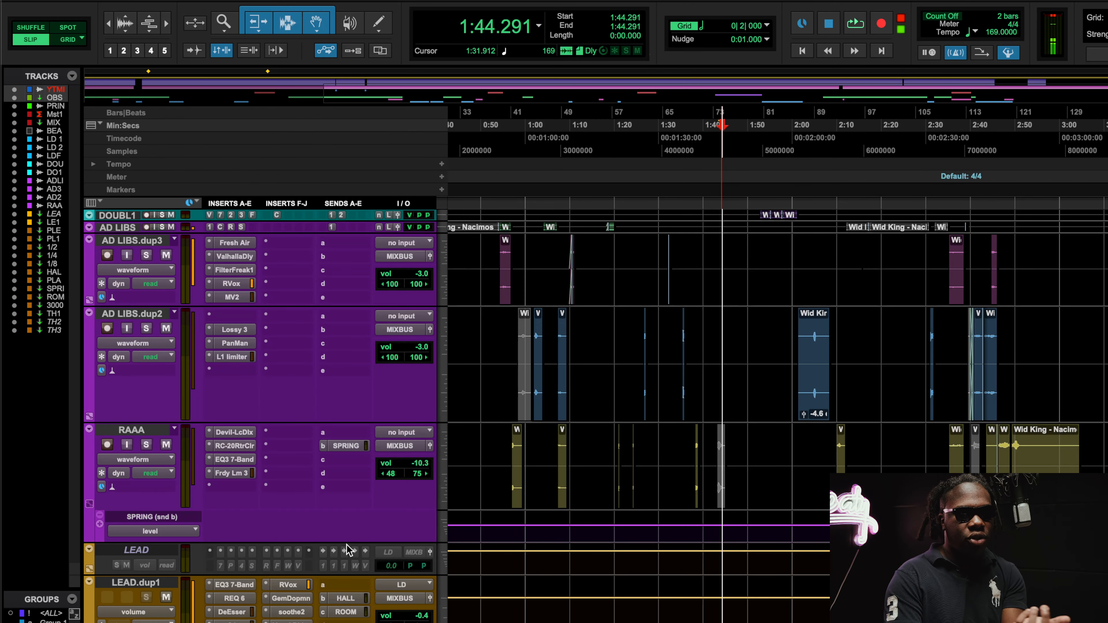
click(291, 622)
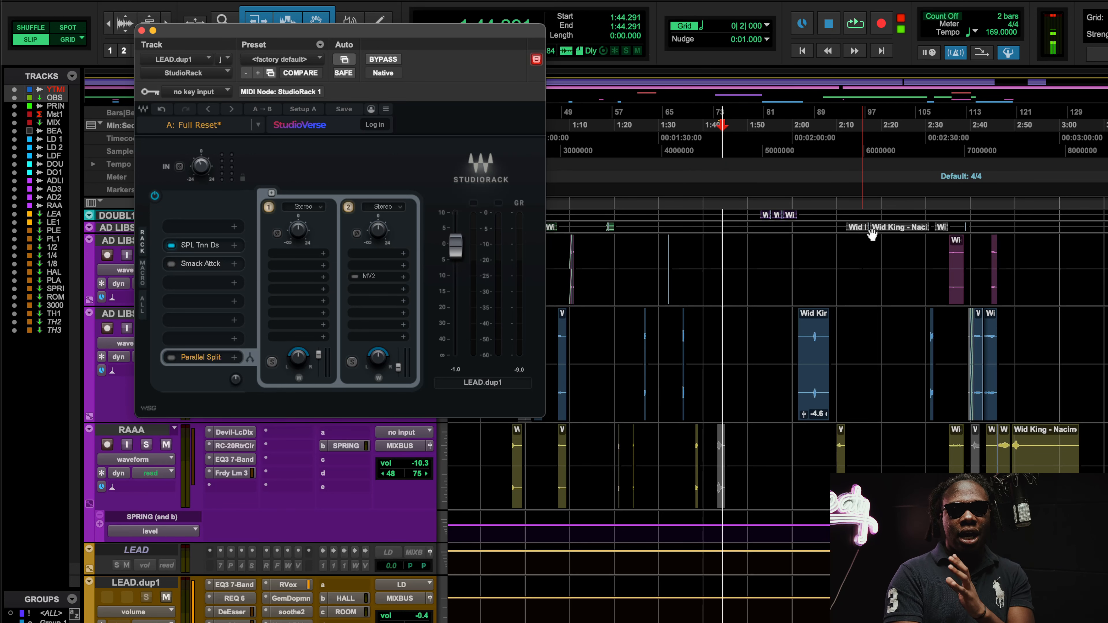
Step: Play the song from 1:44.291 and from 1:57.688, comparing the vocal with the SPL Transient Designer bypassed and enabled in StudioRack
scroll(871, 235, up, 10)
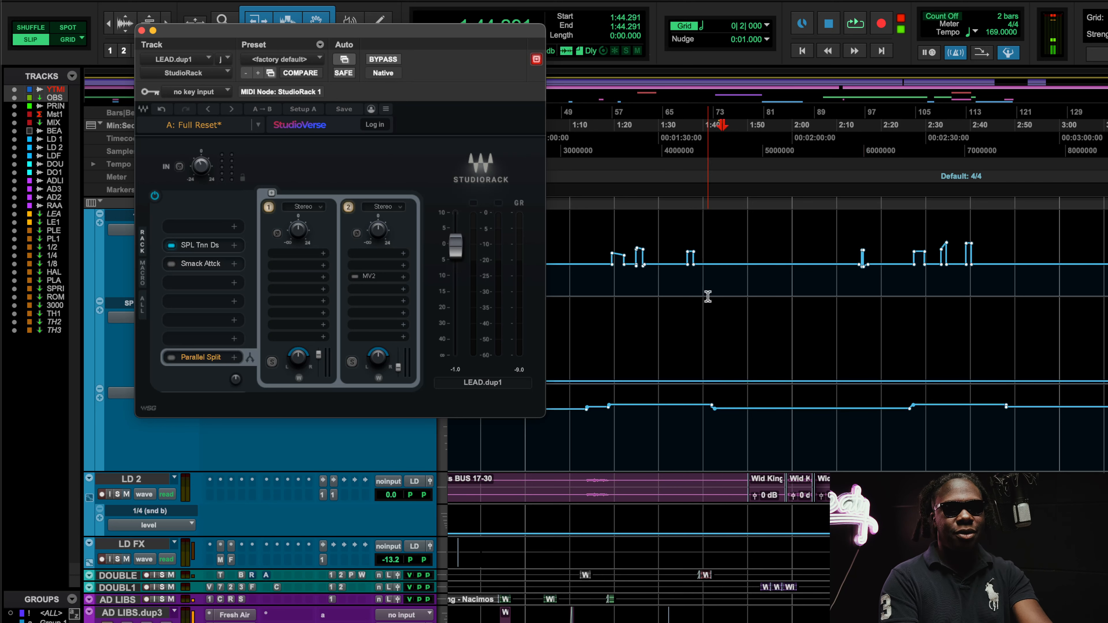
key(space)
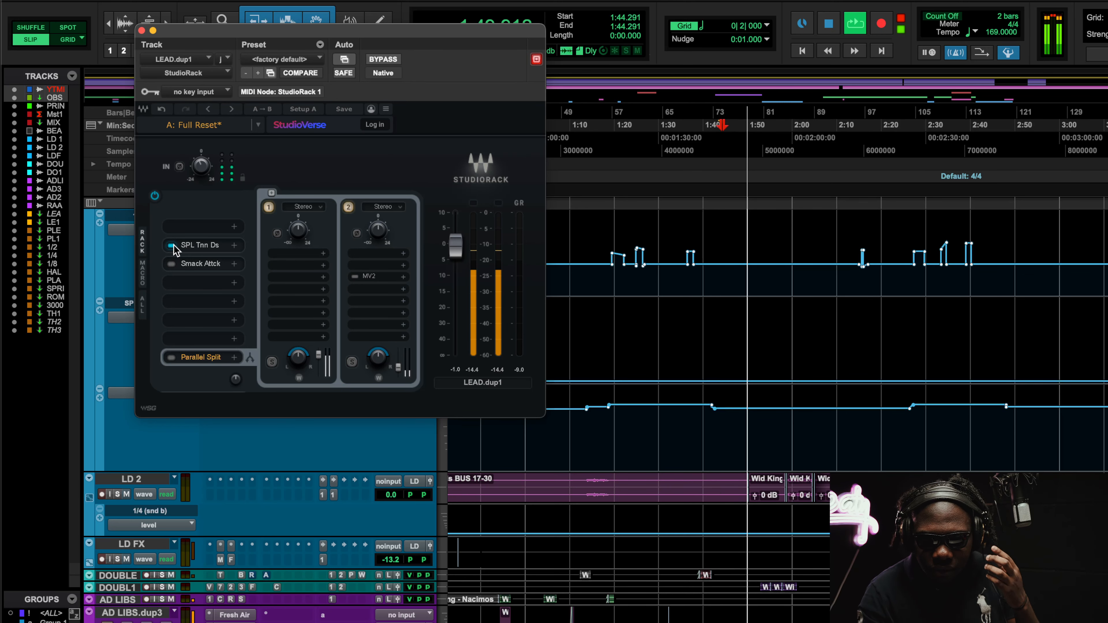
click(173, 245)
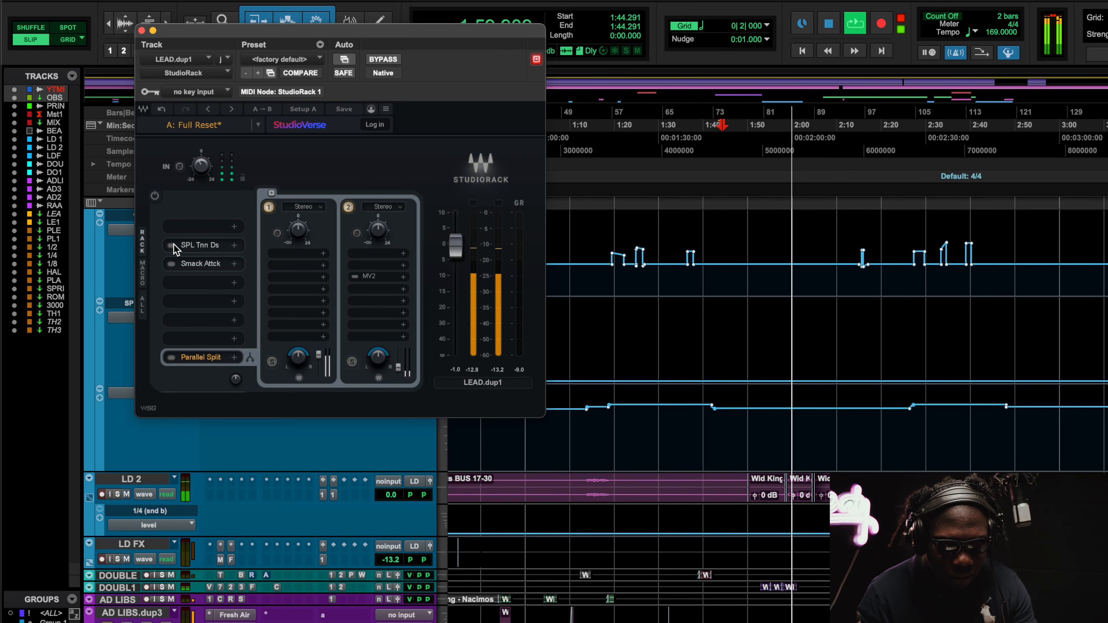
click(781, 126)
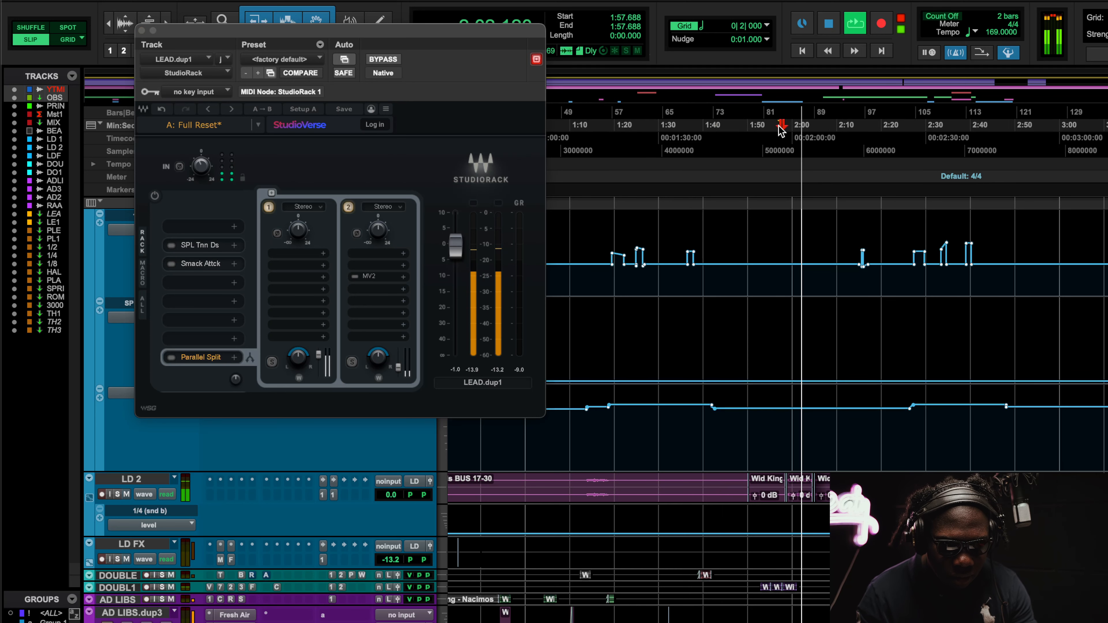
click(172, 247)
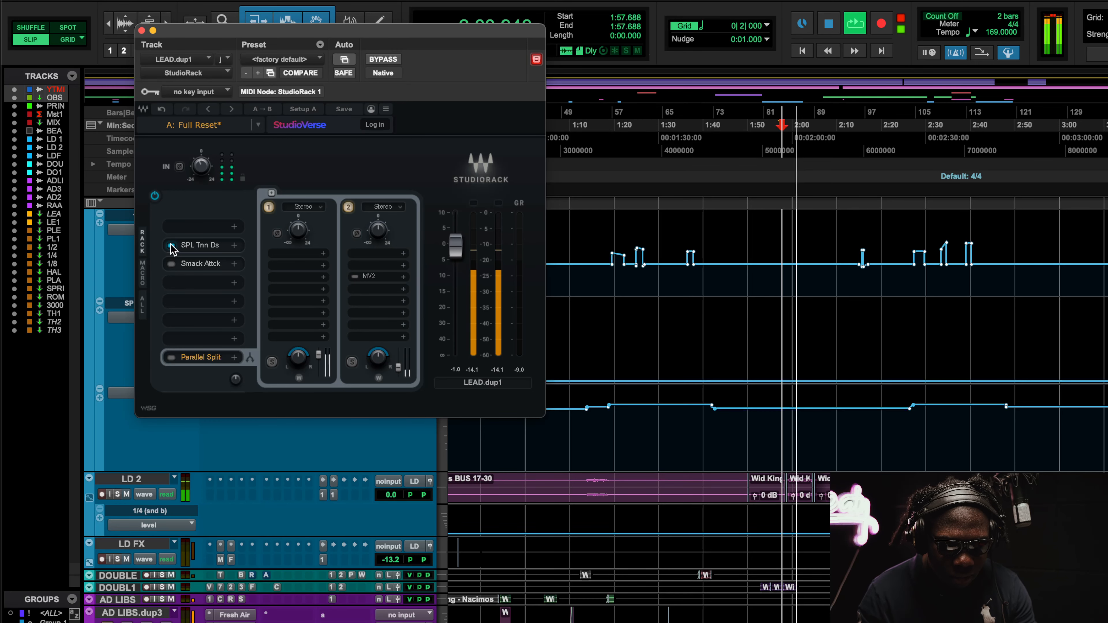
click(171, 246)
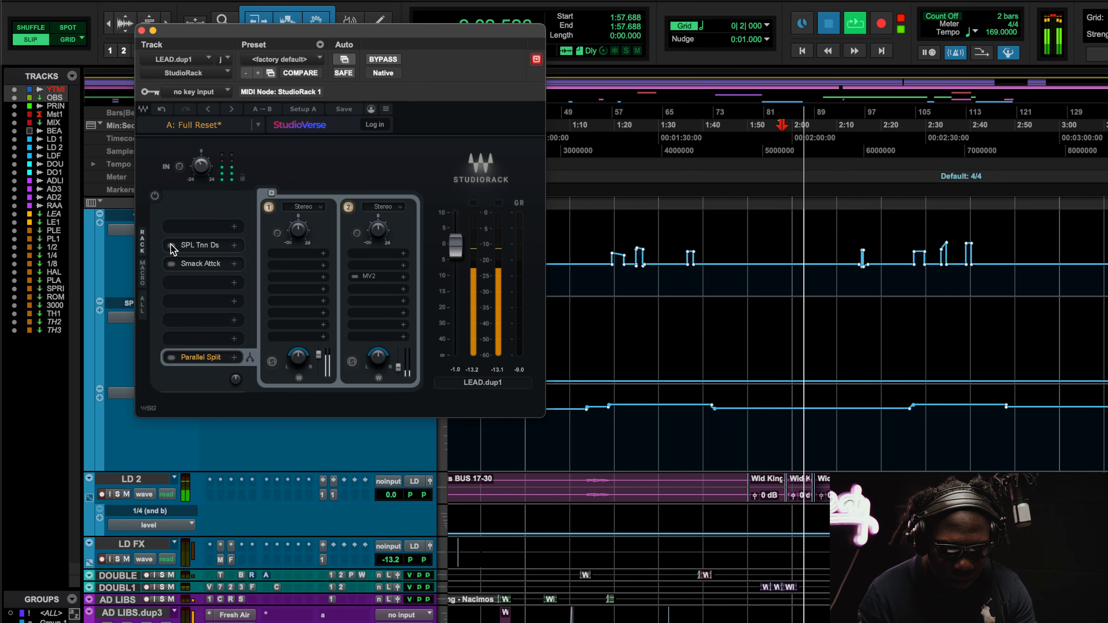
Step: Re-enable the SPL Transient Designer, raise its attack slightly during playback, close its window and stop the song
click(181, 247)
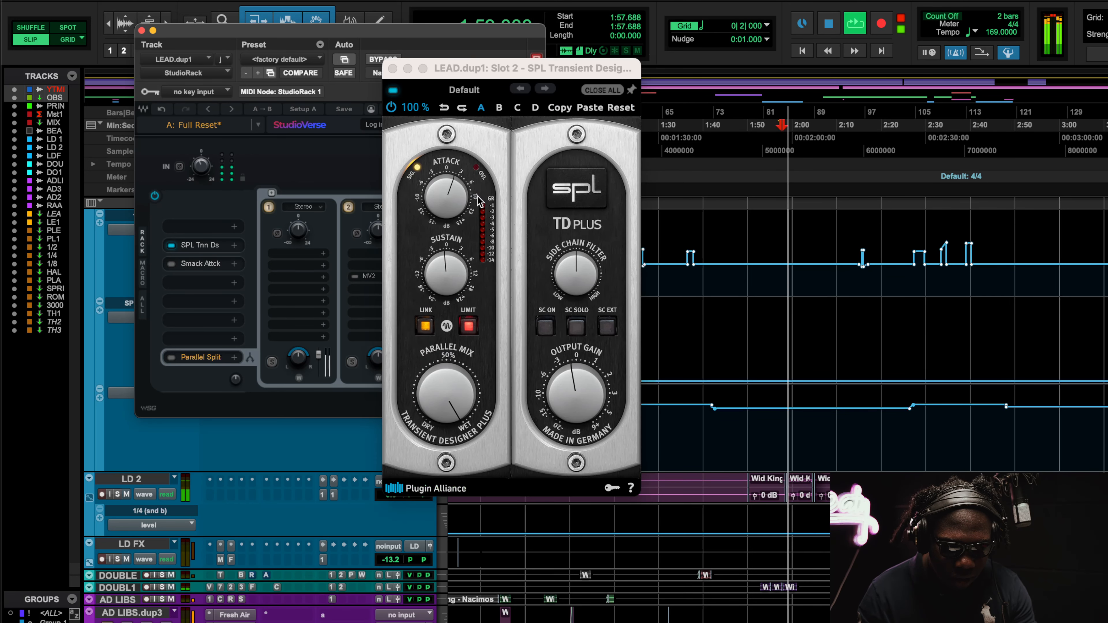
drag(452, 194, 453, 190)
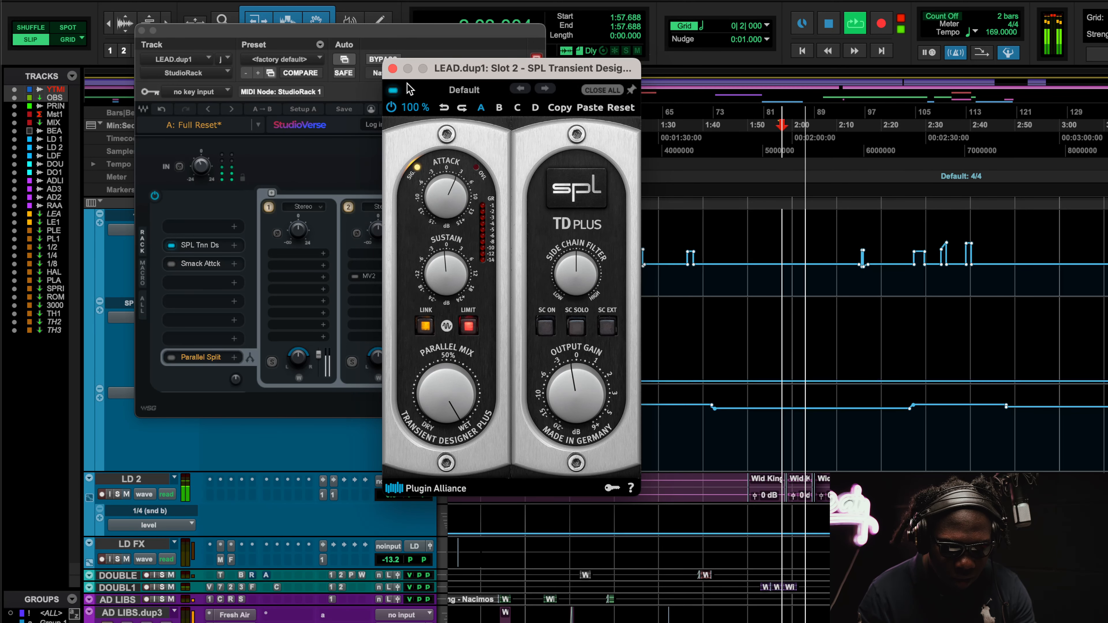
click(392, 68)
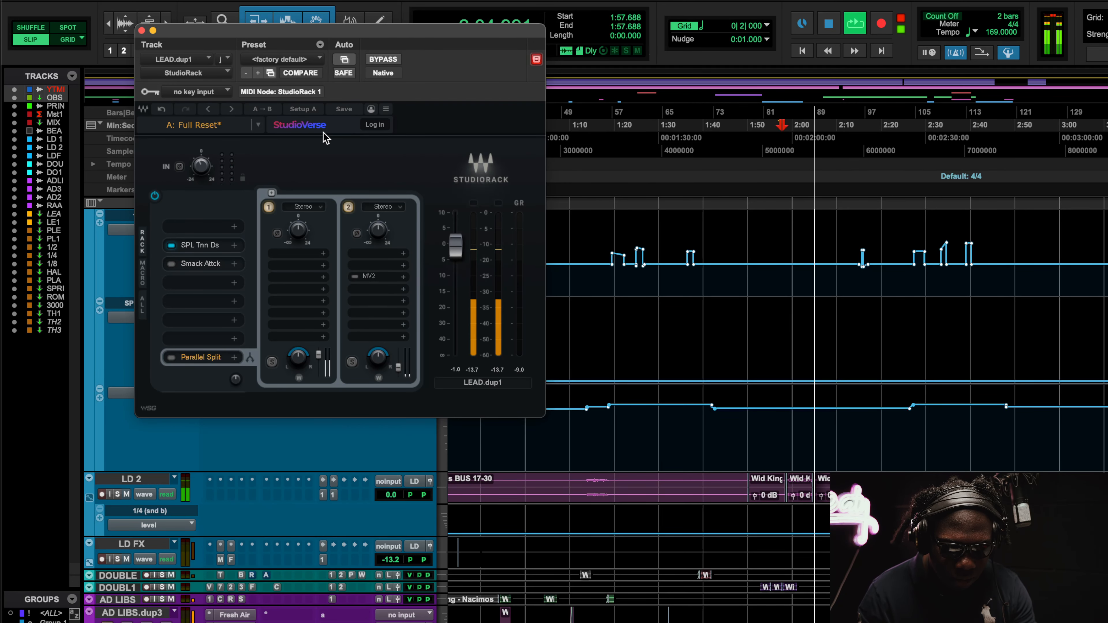
key(space)
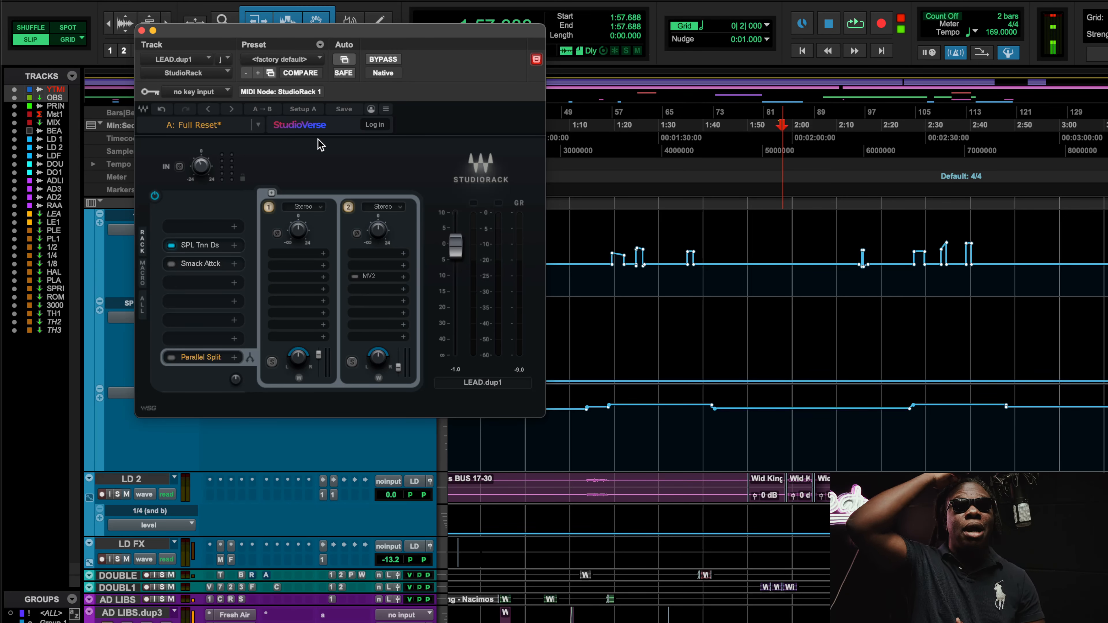
Step: Close StudioRack, view the studio microphone photo in the web browser, and return to the Pro Tools session
click(142, 31)
scroll(290, 325, down, 8)
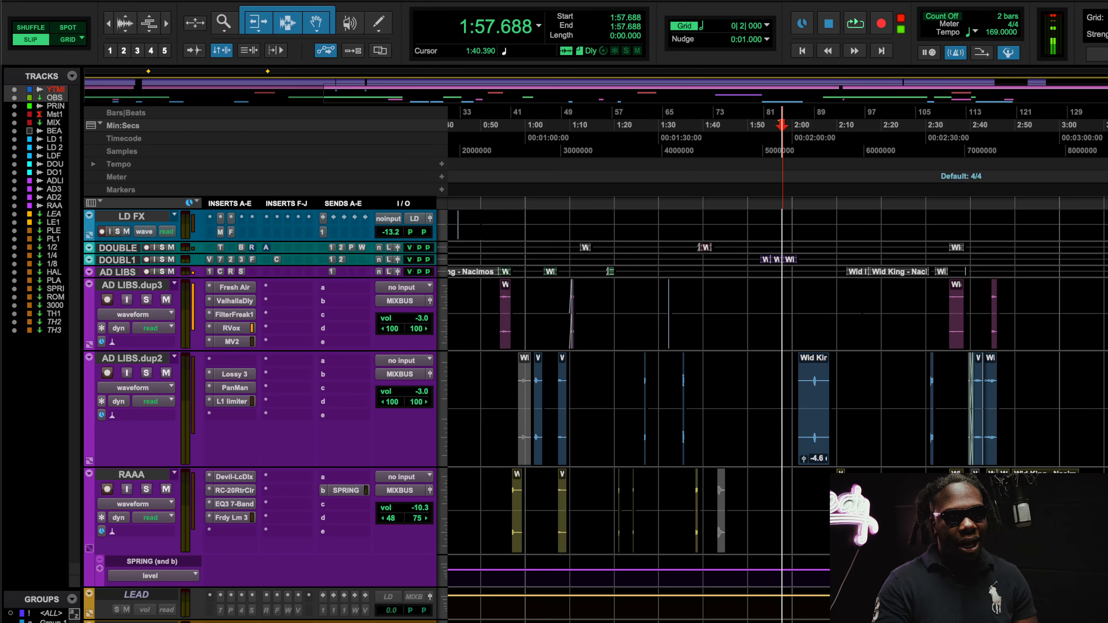
click(298, 620)
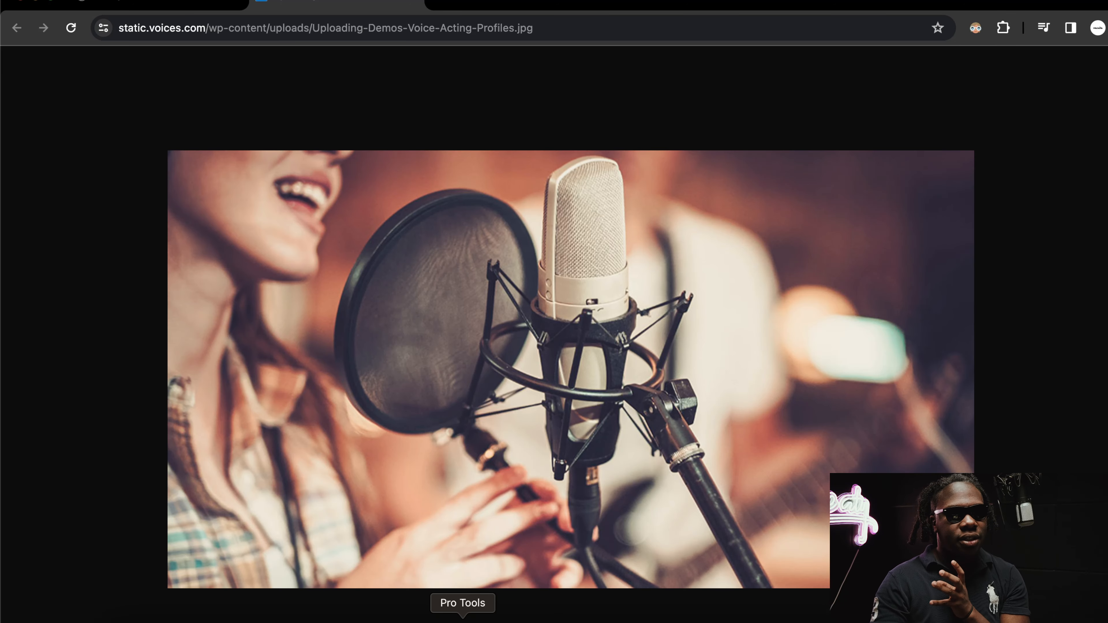
click(462, 620)
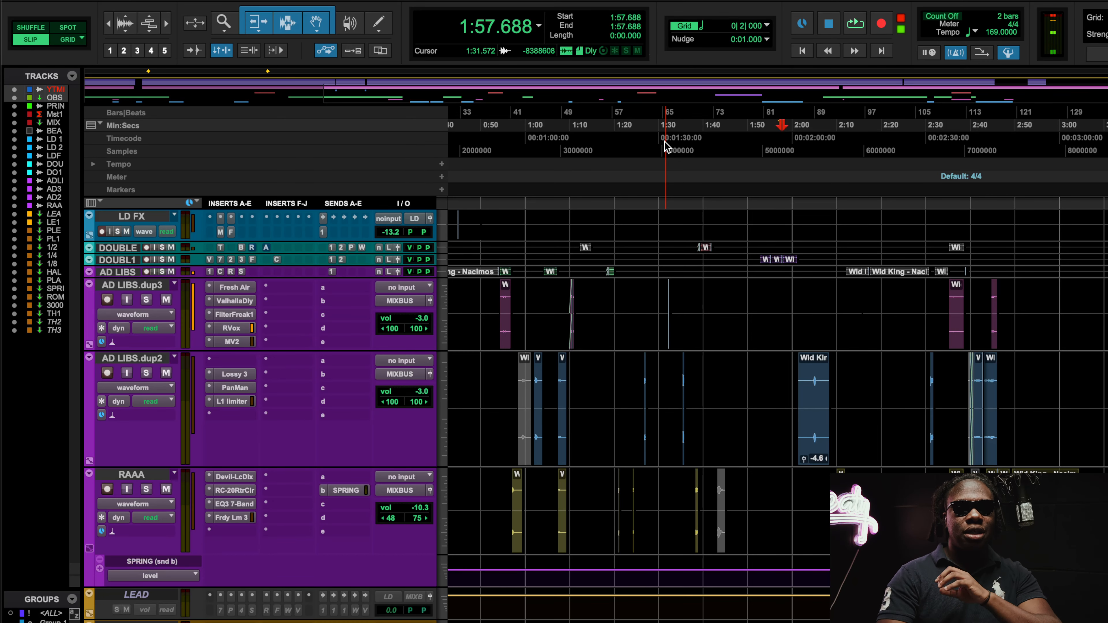
Step: Open FabFilter Pro-L 2 on MIXBUS and audition the mix from 1:42.595, moving the plug-in window off the timeline
scroll(818, 340, down, 3)
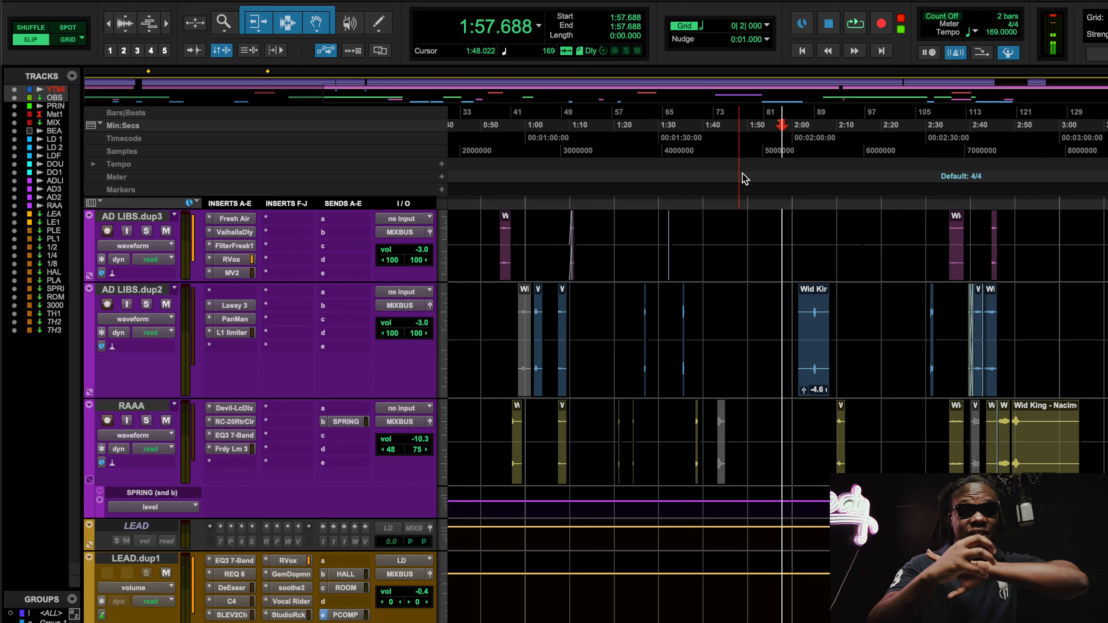
scroll(816, 258, up, 5)
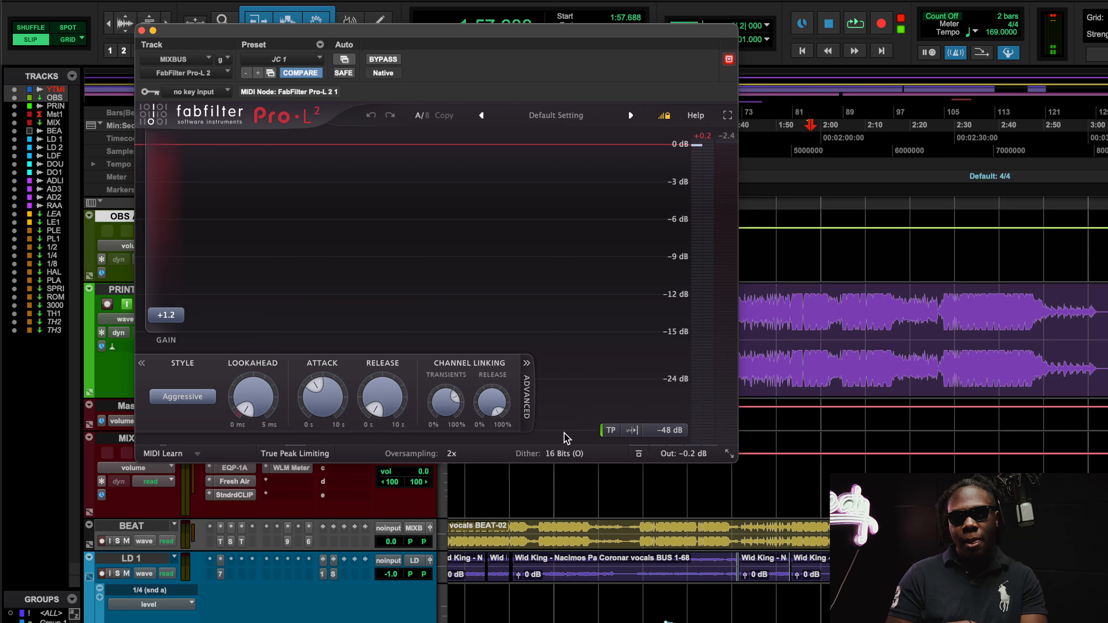
click(743, 123)
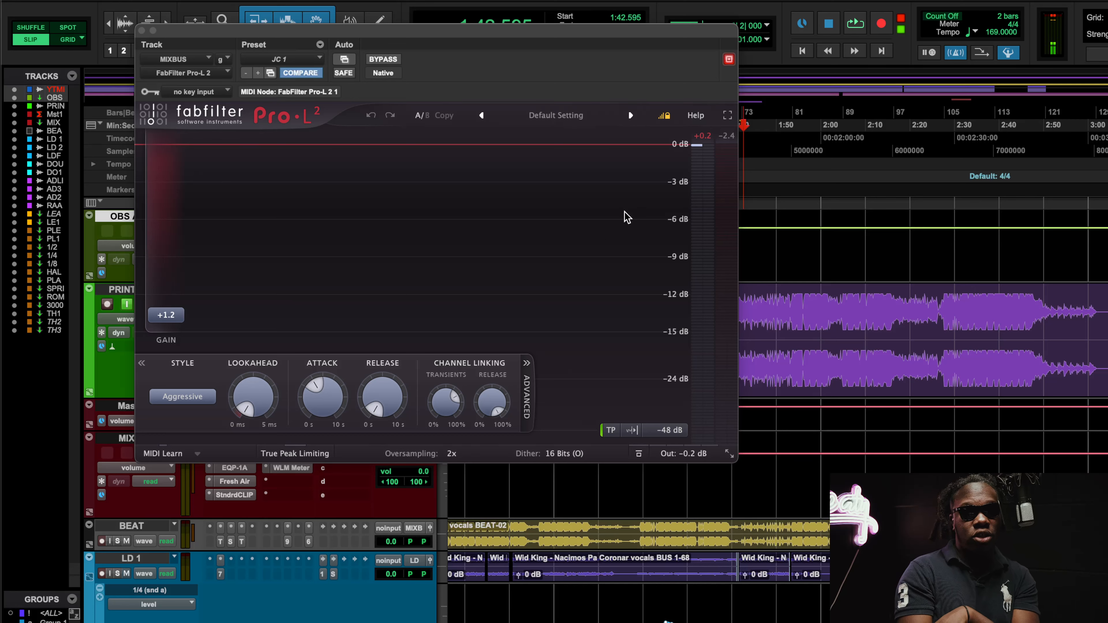
key(space)
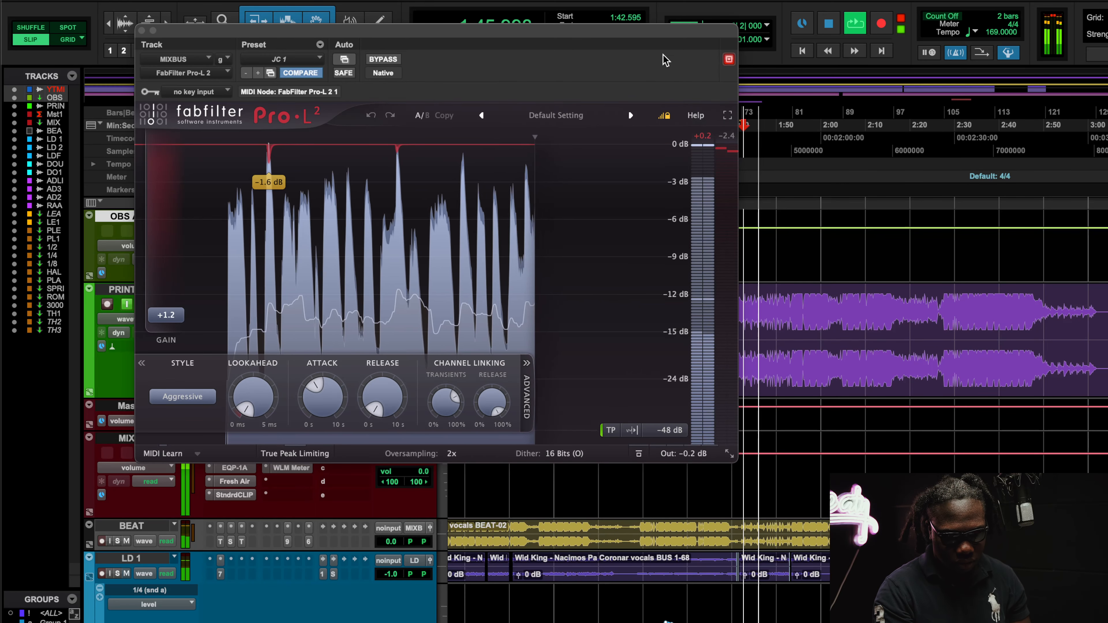
drag(683, 33, 484, 47)
scroll(633, 284, down, 3)
scroll(633, 284, left, 3)
key(space)
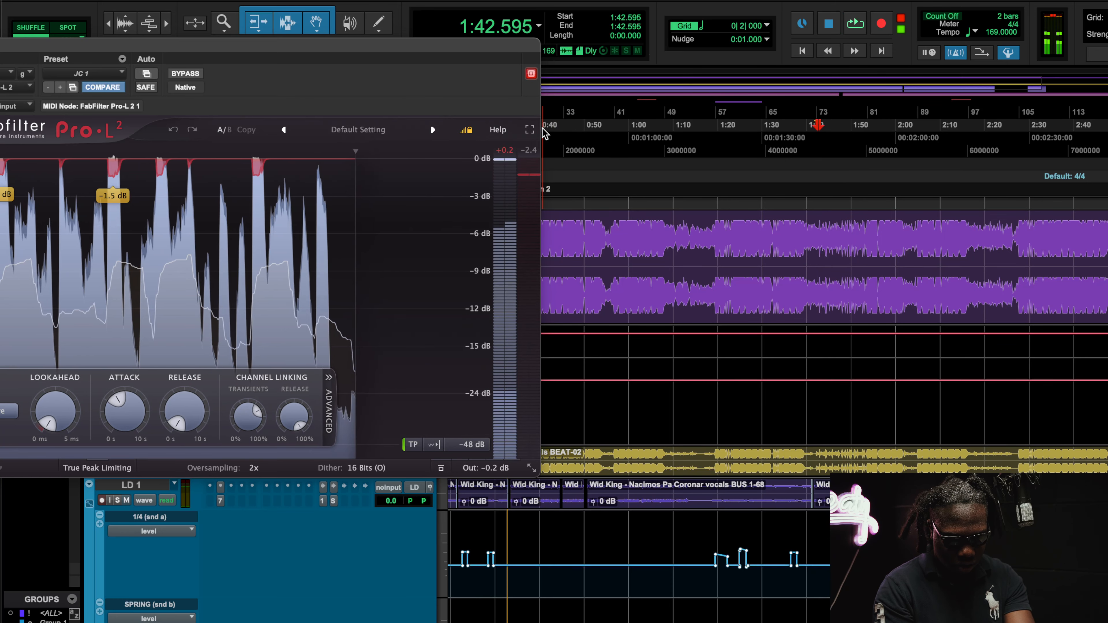
Step: Play the mix from 0:40.699, 0:30.693 and 1:19.193 while examining Pro-L 2's limiting, with its full window in view, and stop playback
click(544, 139)
key(space)
scroll(624, 332, down, 5)
scroll(622, 271, left, 3)
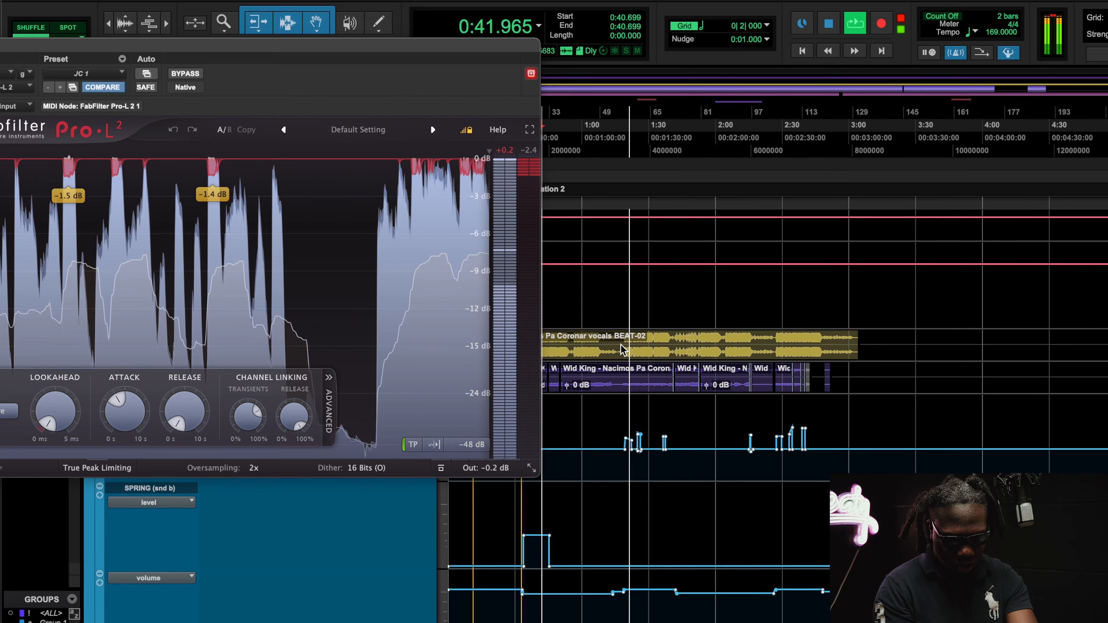
click(605, 191)
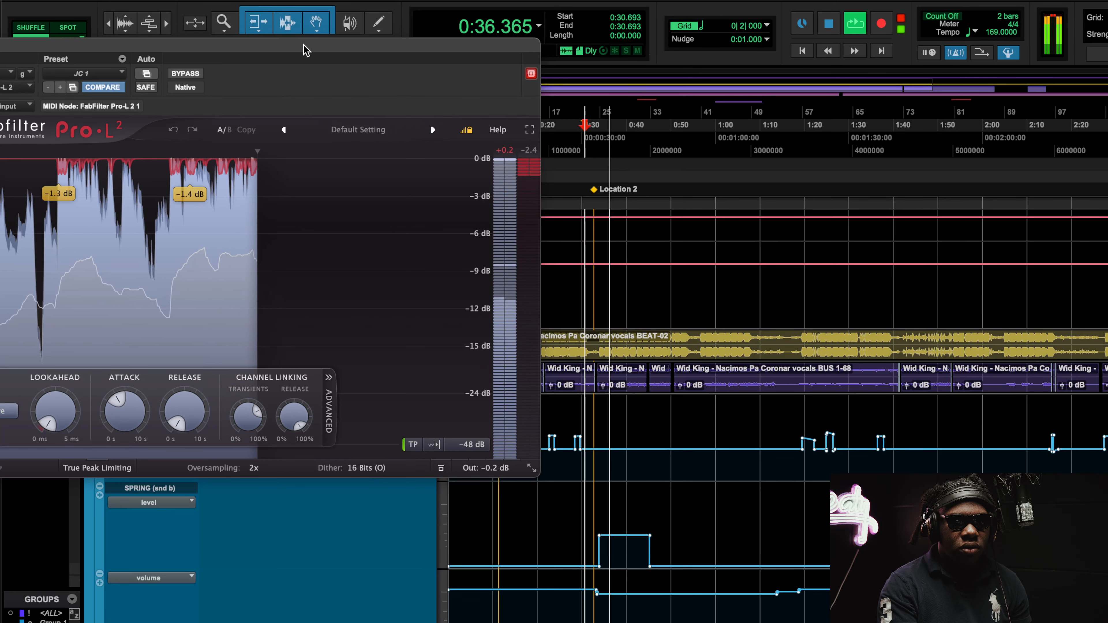
drag(304, 48, 413, 48)
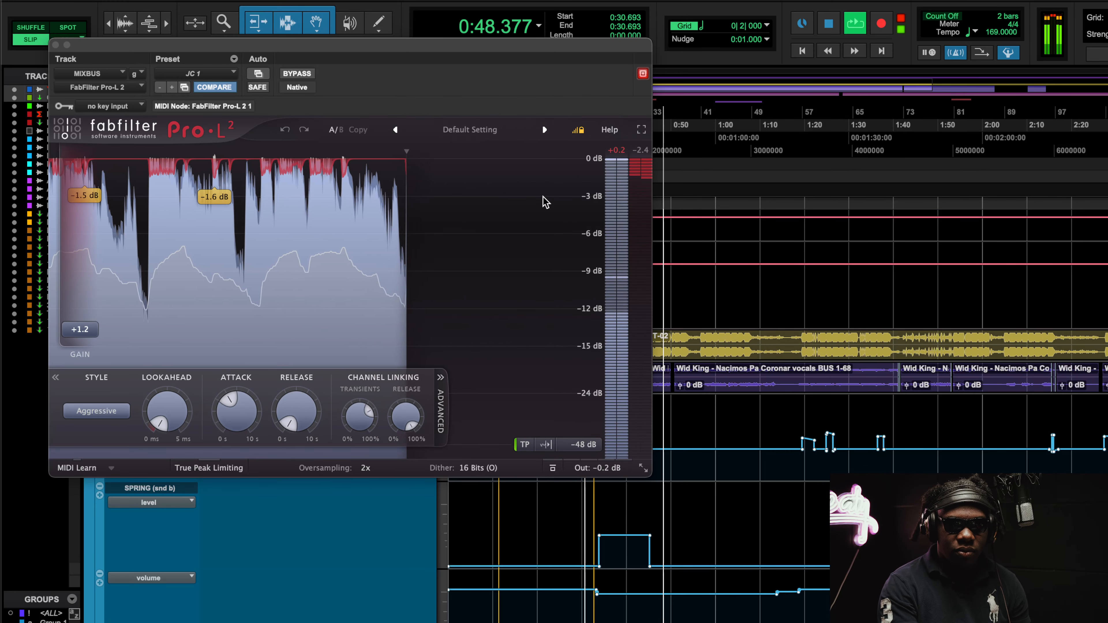
click(801, 124)
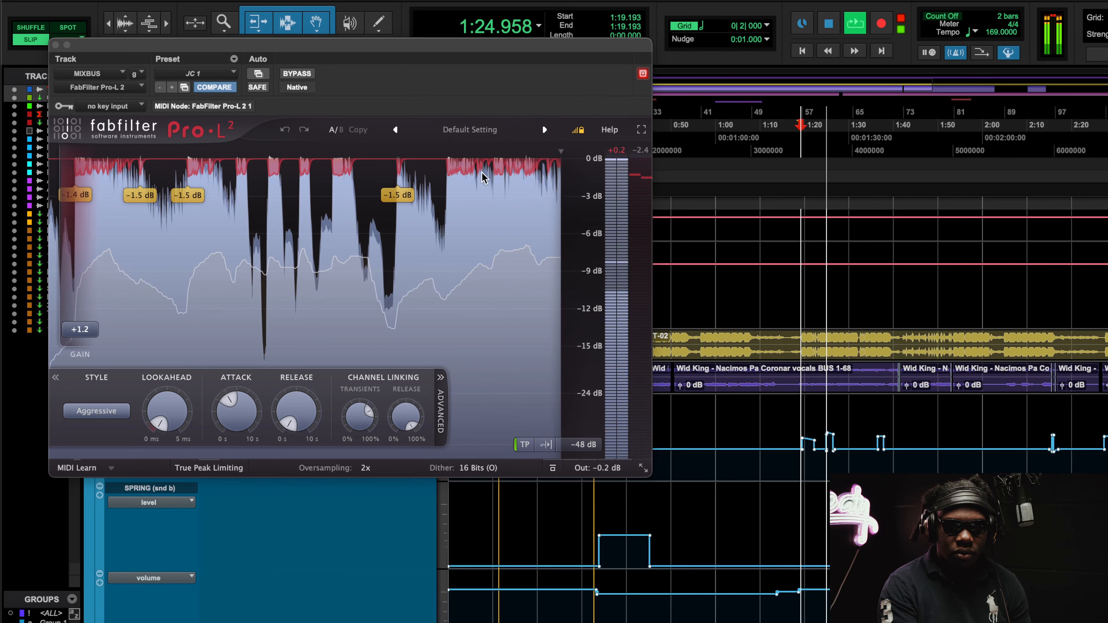
key(space)
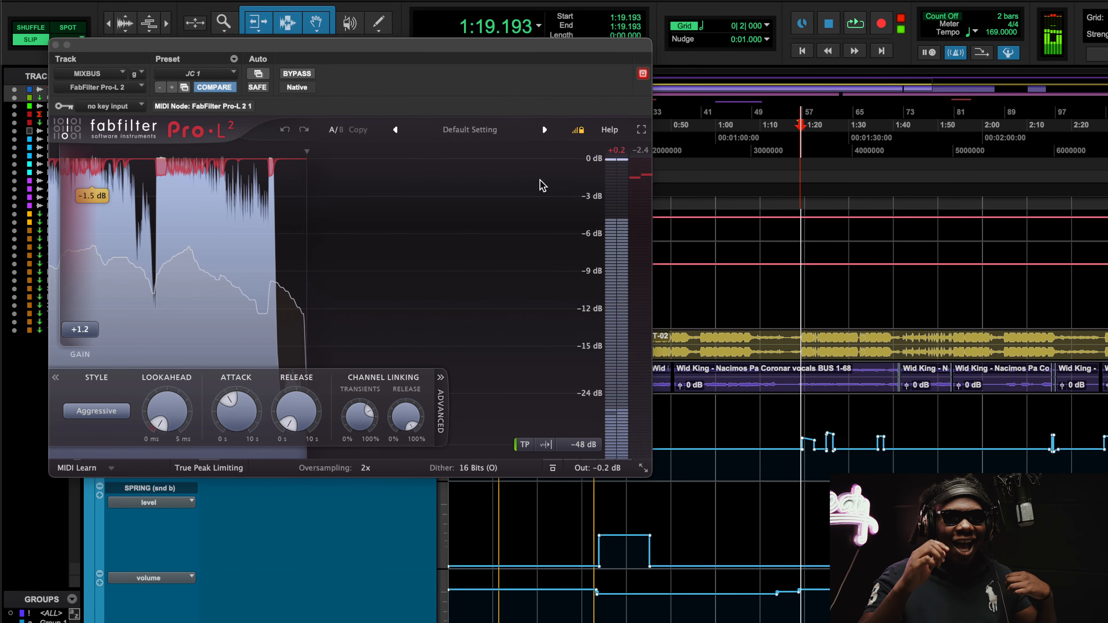